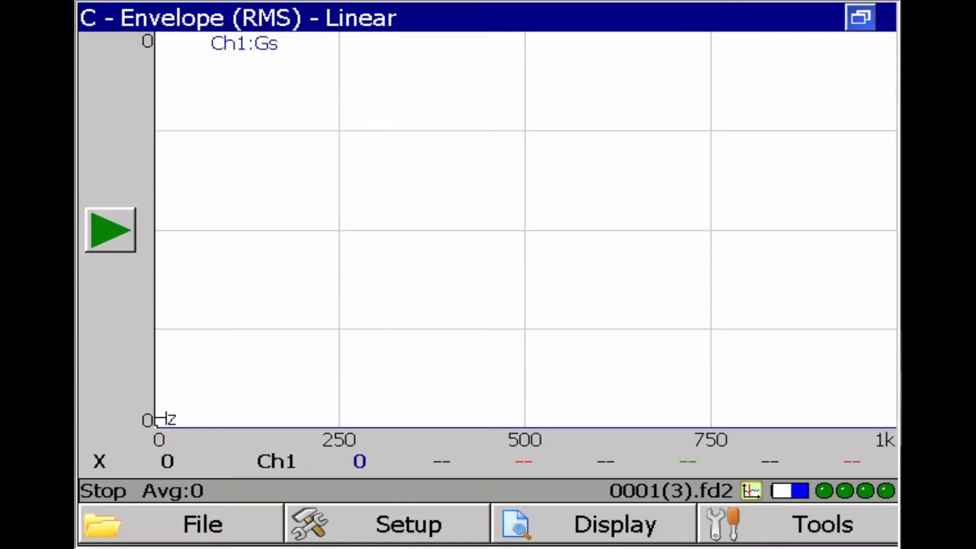
- In the measurement mode setup, enable FRF and Coherence for the single block and disable Envelope
click(388, 524)
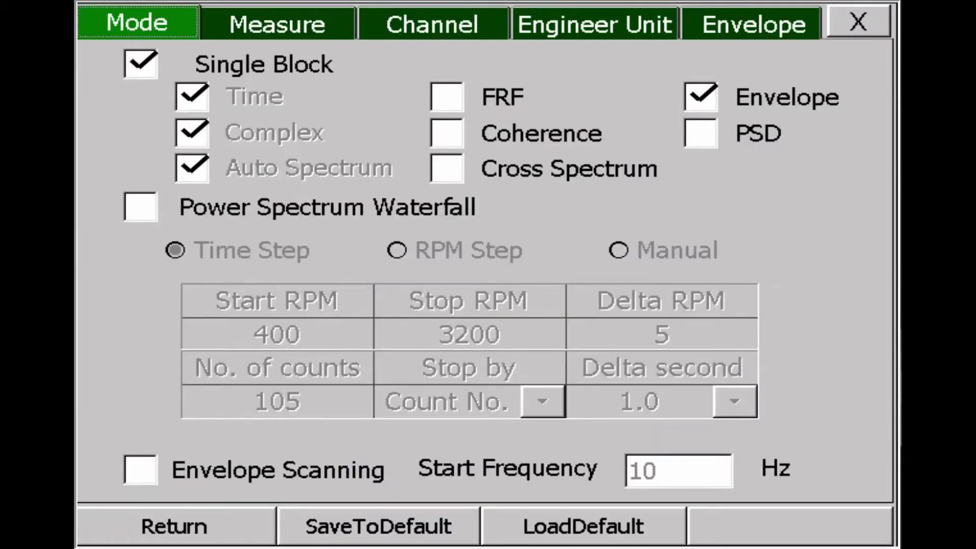
click(447, 97)
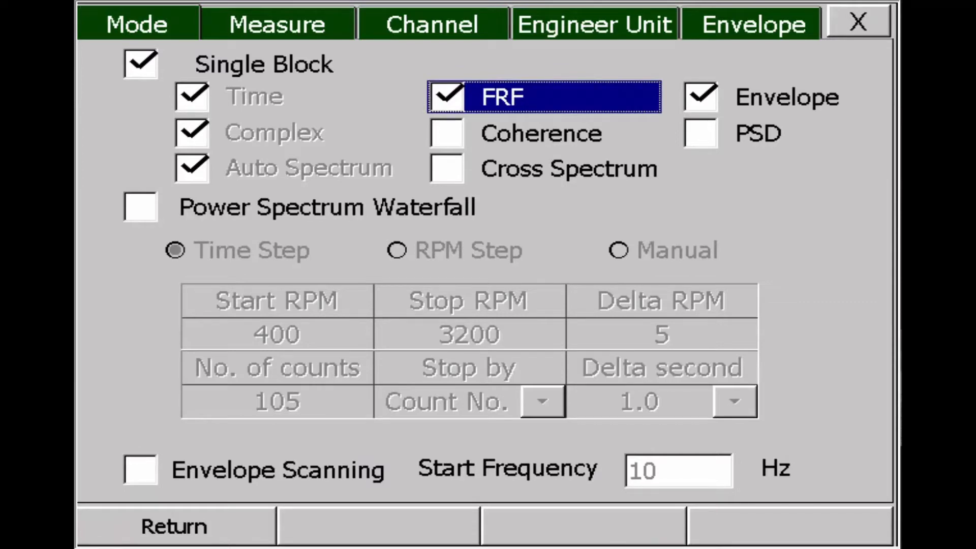
click(447, 133)
click(702, 97)
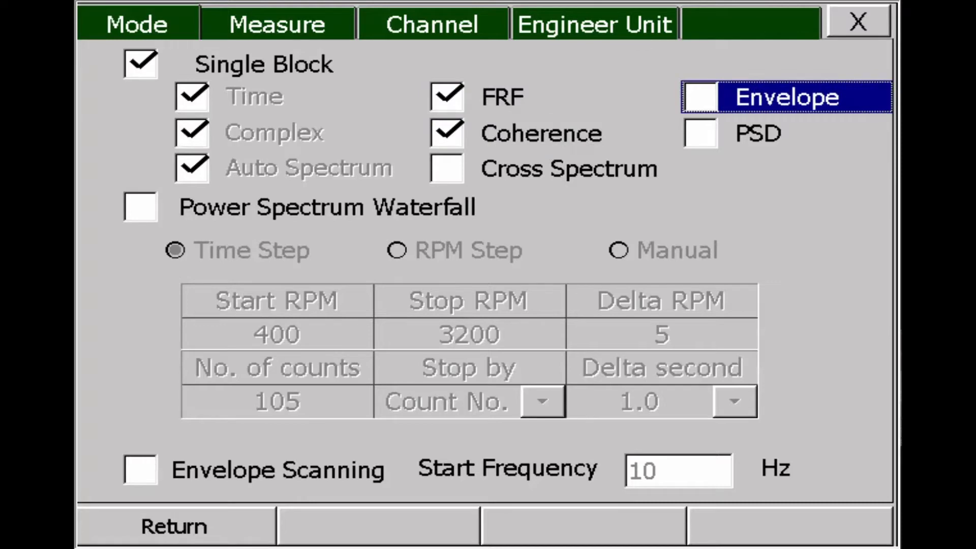
- Set the measurement frequency band to 2k Hz with 3200 lines
click(277, 23)
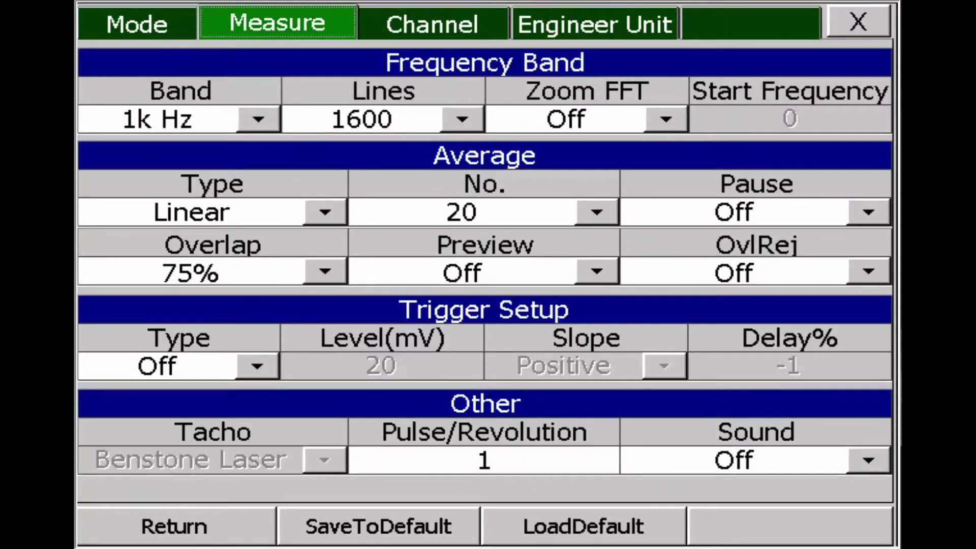
click(258, 119)
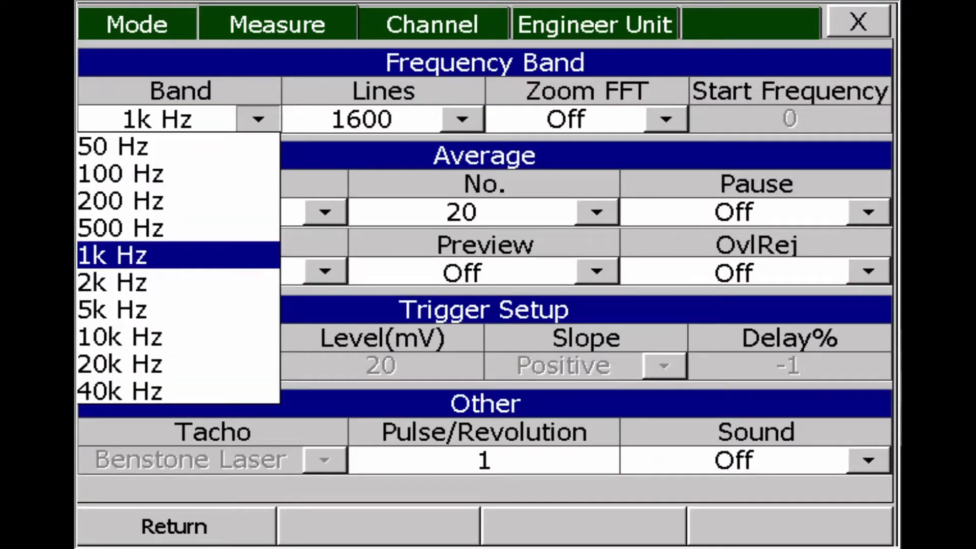
click(177, 282)
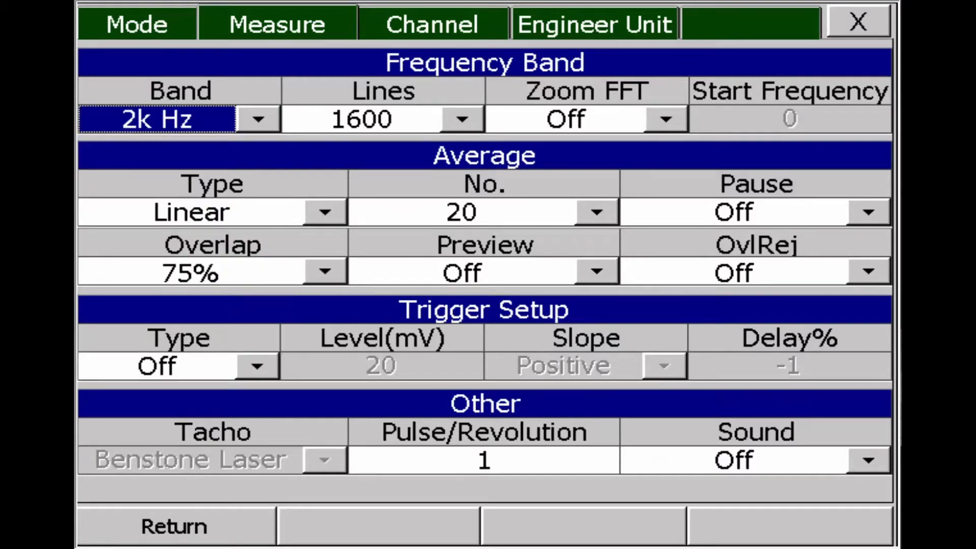
click(462, 119)
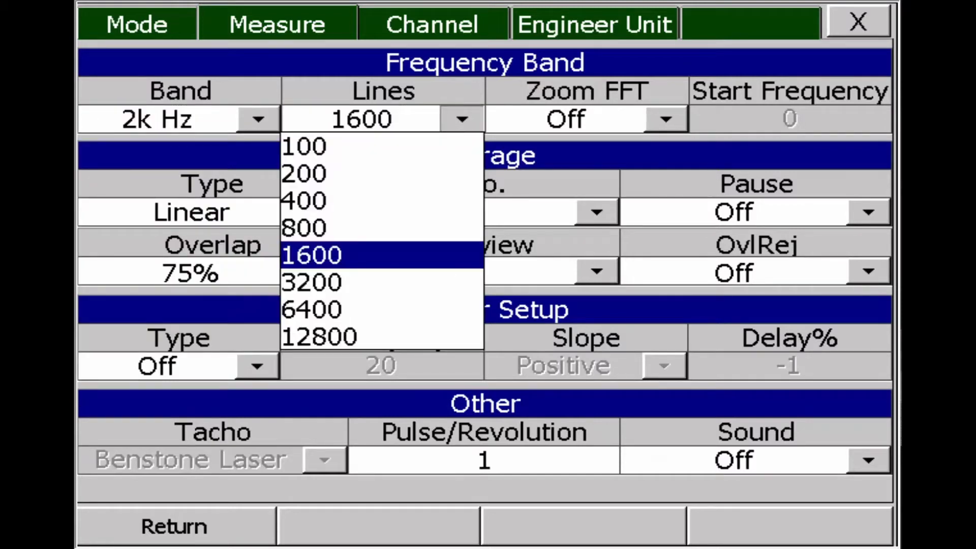
click(356, 283)
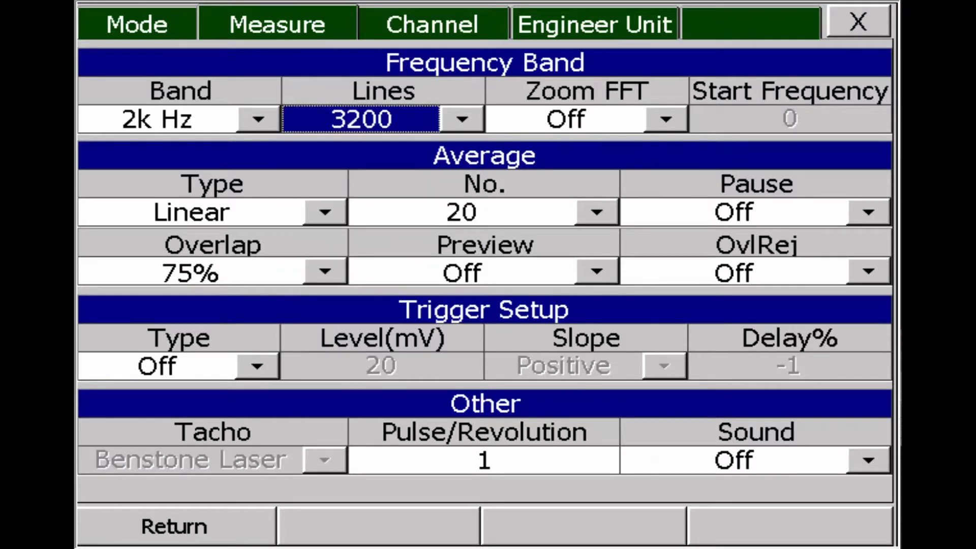
- Set the number of averages to 5
click(461, 212)
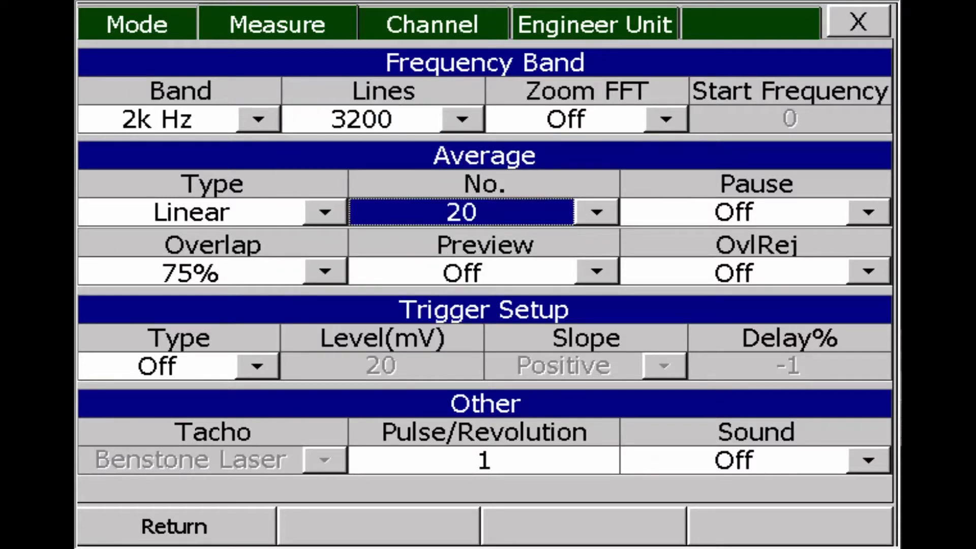
click(596, 212)
click(459, 293)
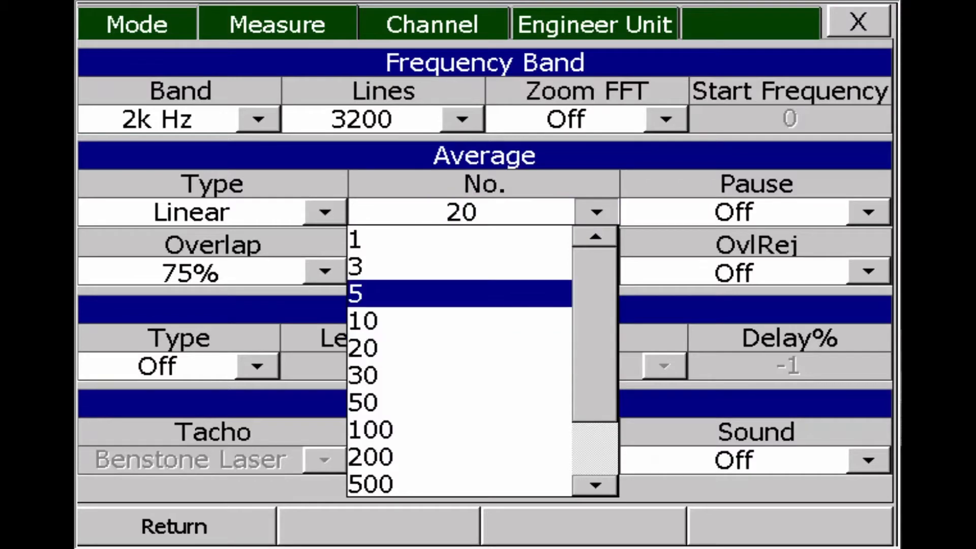
click(458, 293)
click(361, 120)
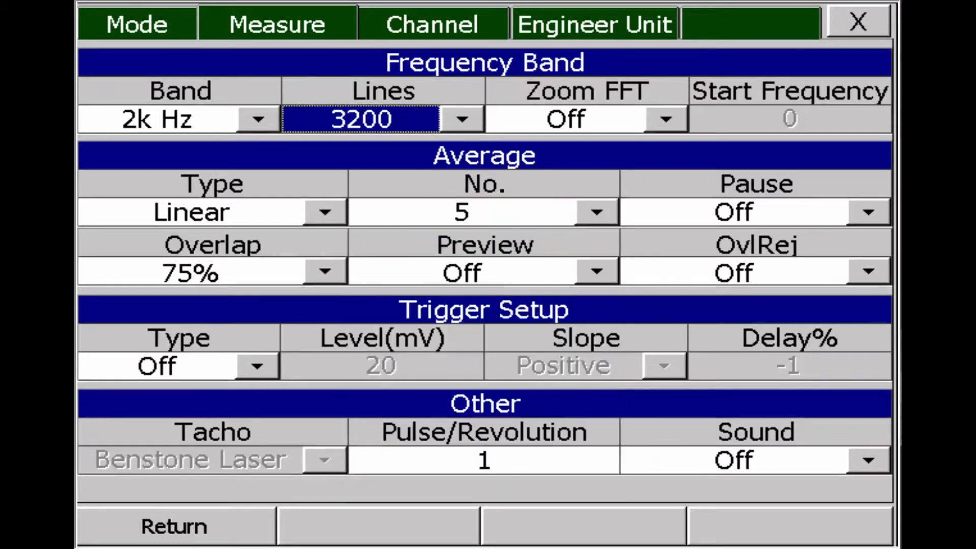
- Set the number of averages to 3 and the overlap to 0%
click(596, 212)
click(457, 267)
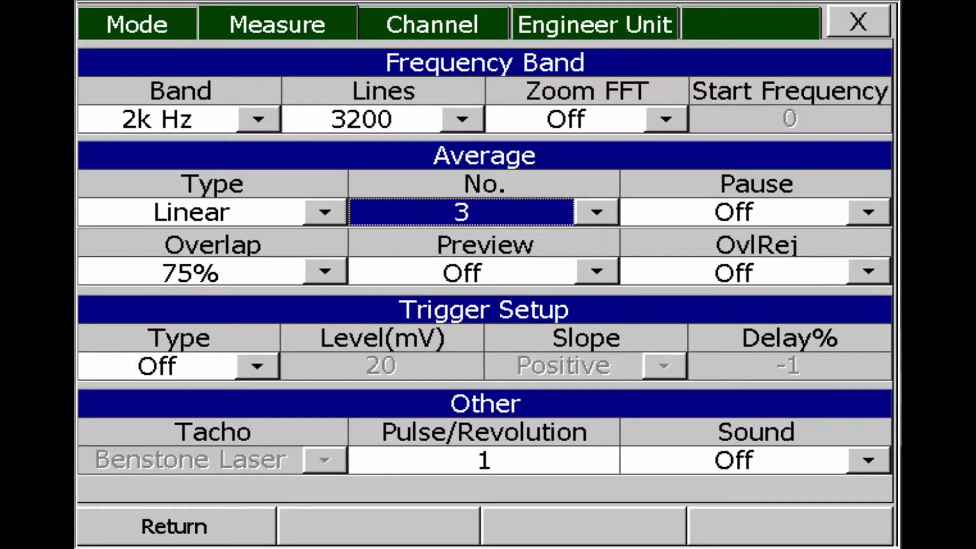
click(461, 273)
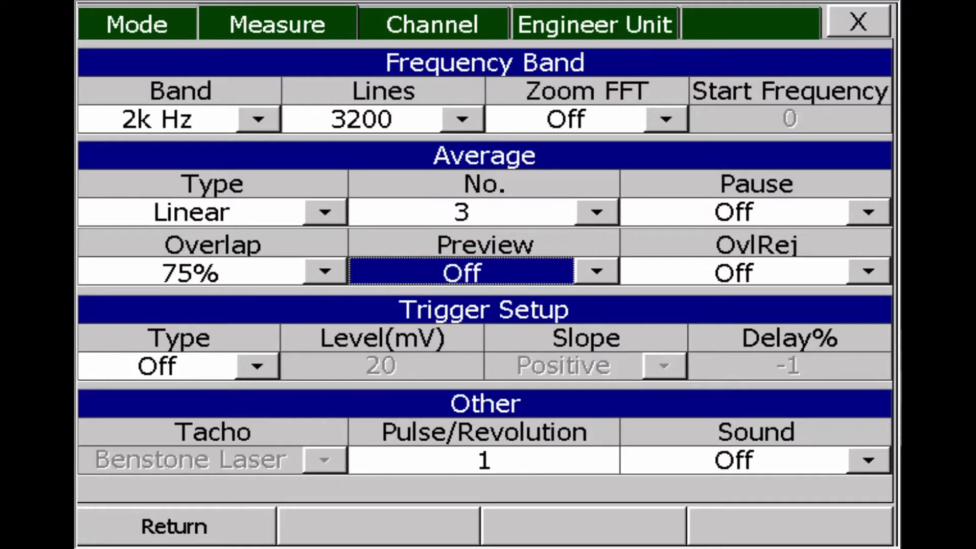
key(Left)
key(Return)
key(Up)
key(Up)
key(Up)
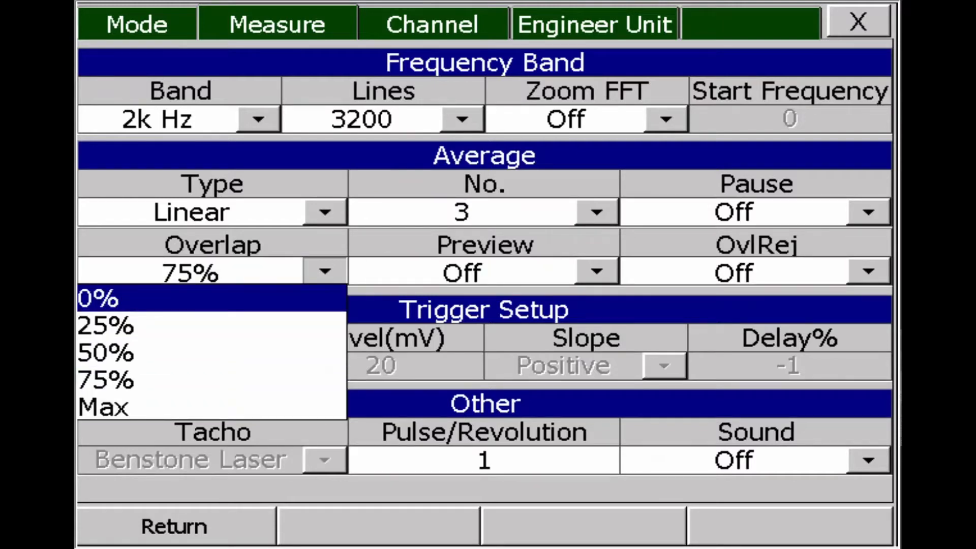
key(Return)
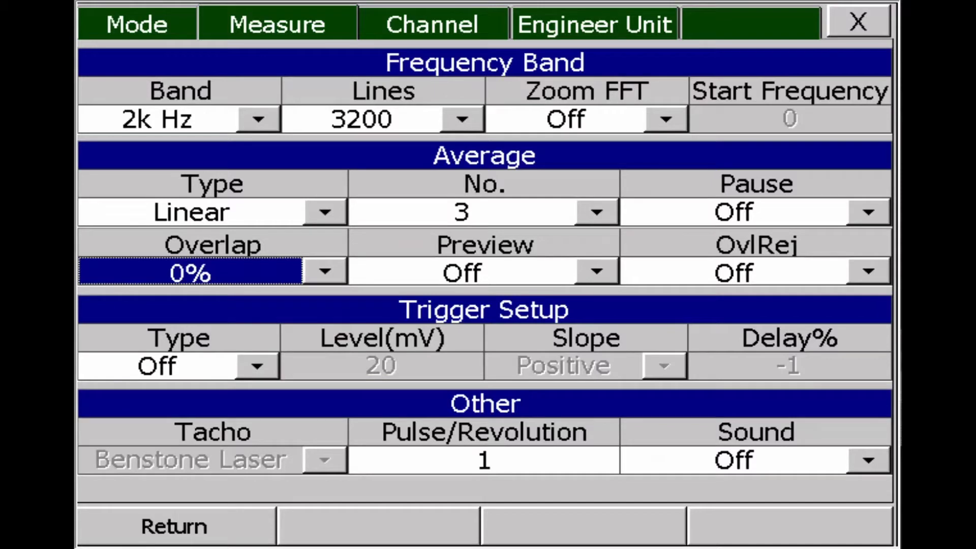
- Set the averaging preview to Manual and turn overload rejection (OvlRej) on
key(Right)
key(Return)
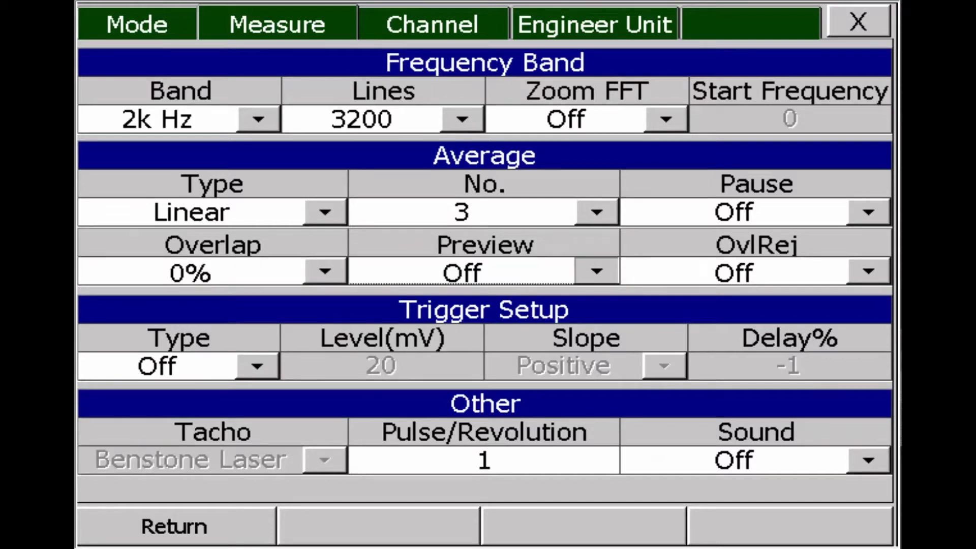
key(Down)
key(Return)
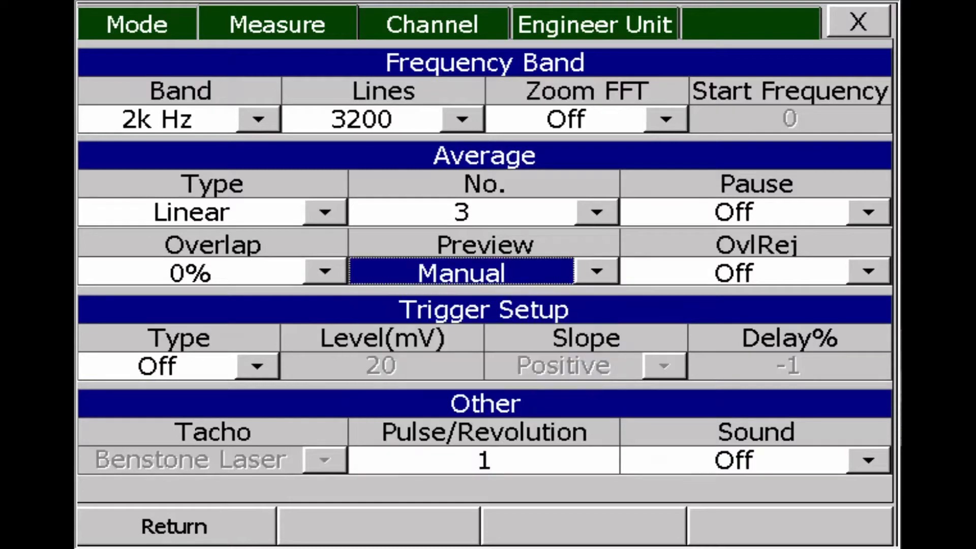
click(868, 272)
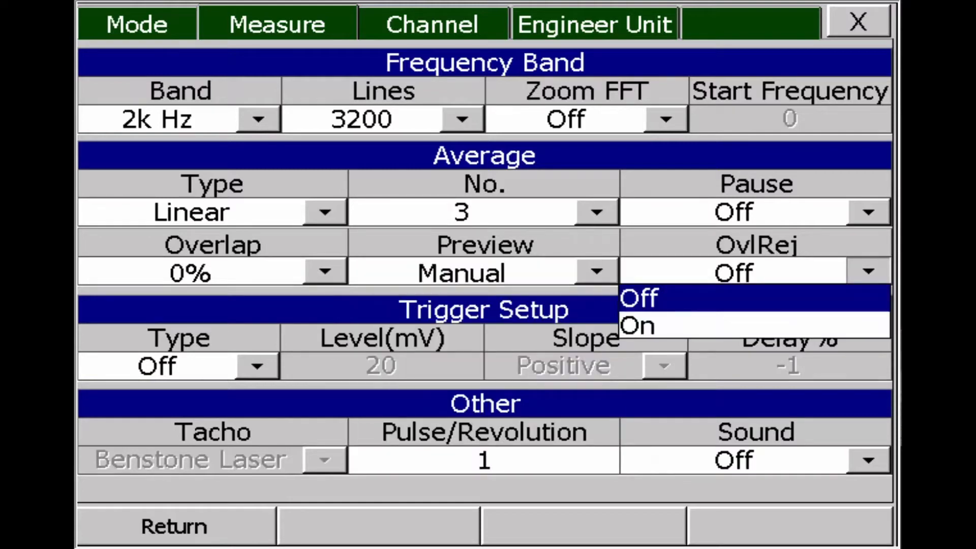
key(Down)
key(Return)
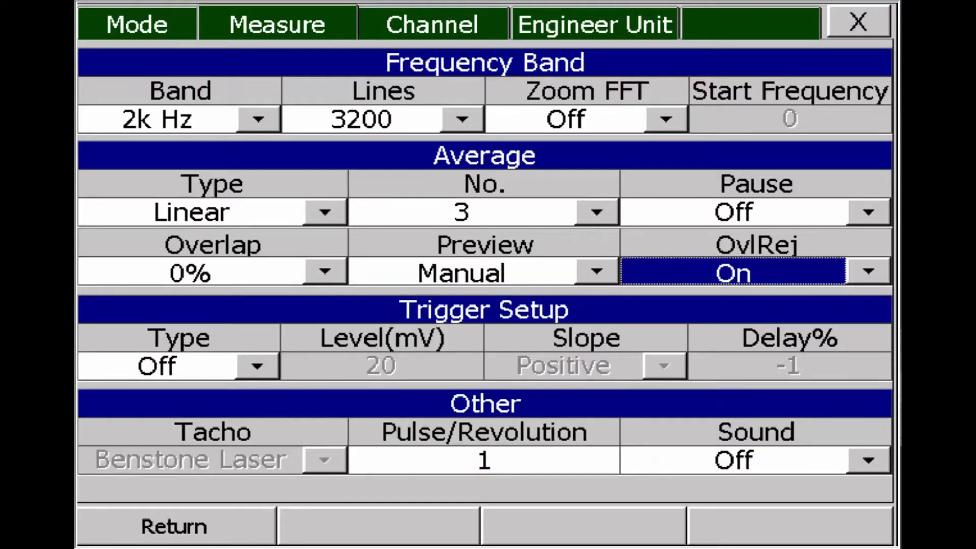
- Set the trigger type to Ch1 in the trigger setup
click(257, 366)
key(Down)
key(Down)
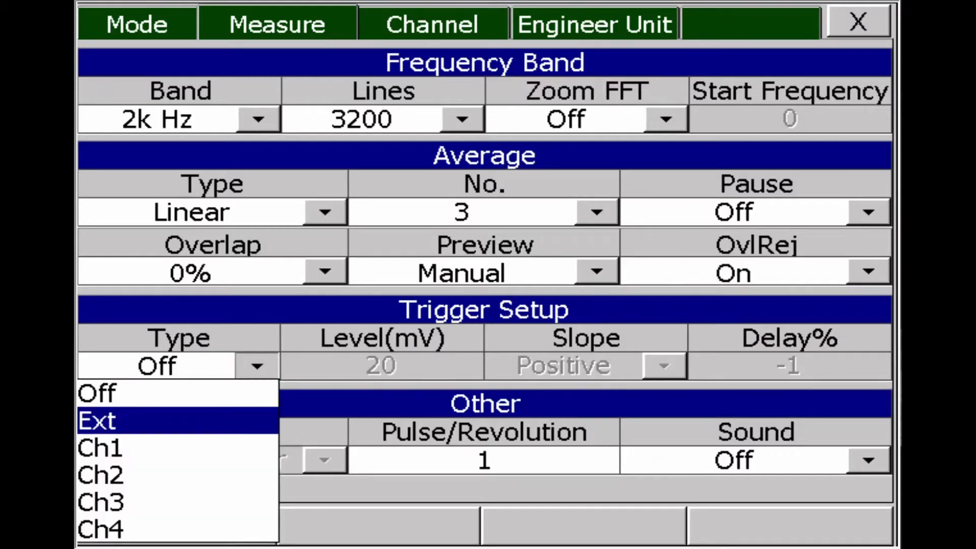
key(Return)
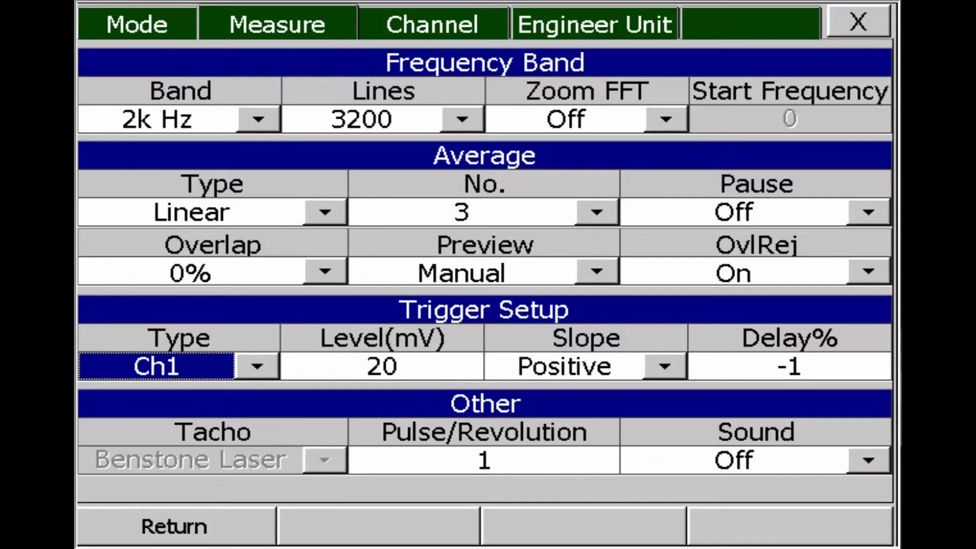
- Set the trigger delay to -5%
key(Tab)
key(Tab)
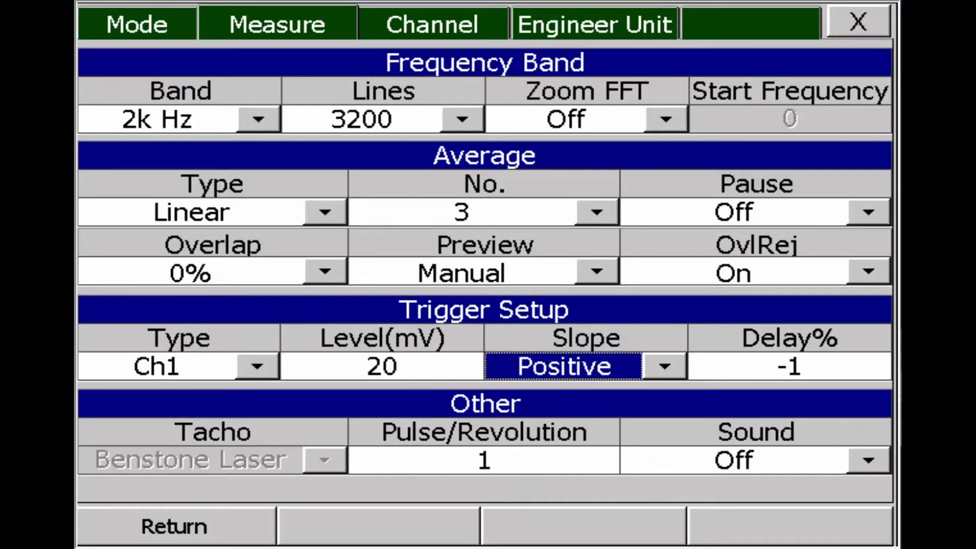
key(shift+Tab)
key(Tab)
key(Tab)
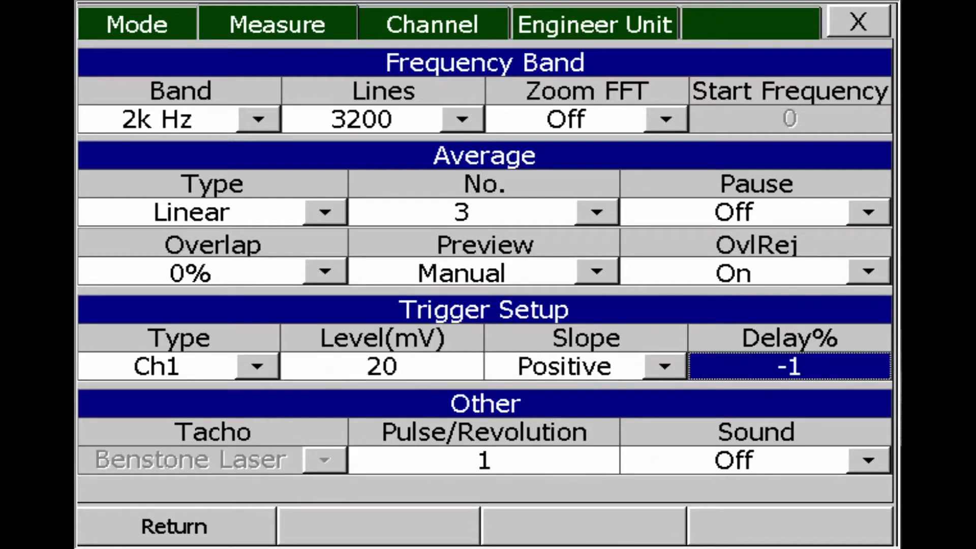
key(Return)
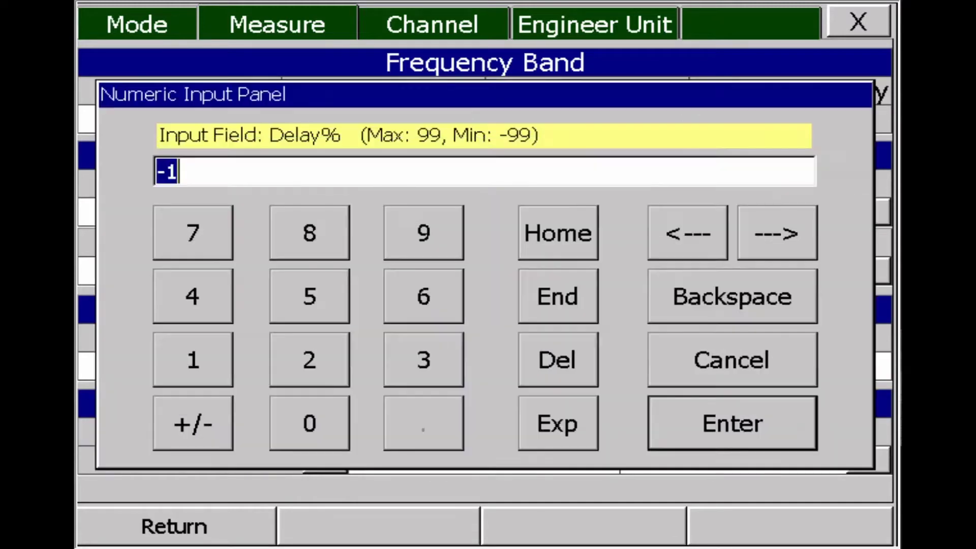
click(310, 296)
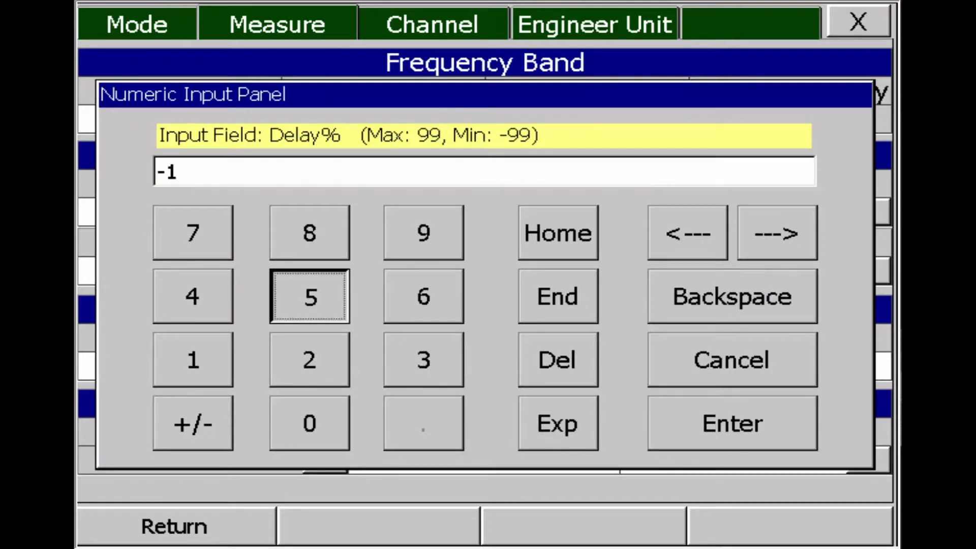
click(192, 423)
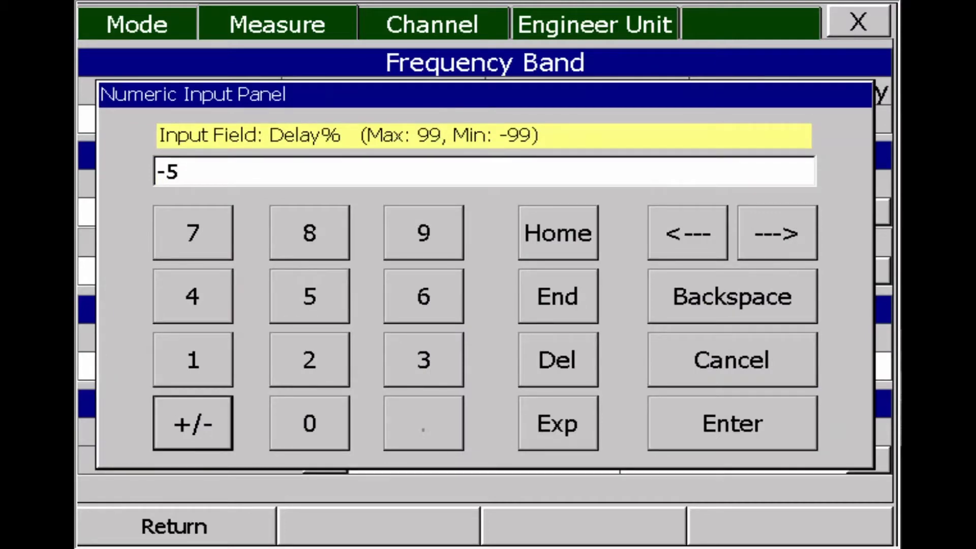
key(Return)
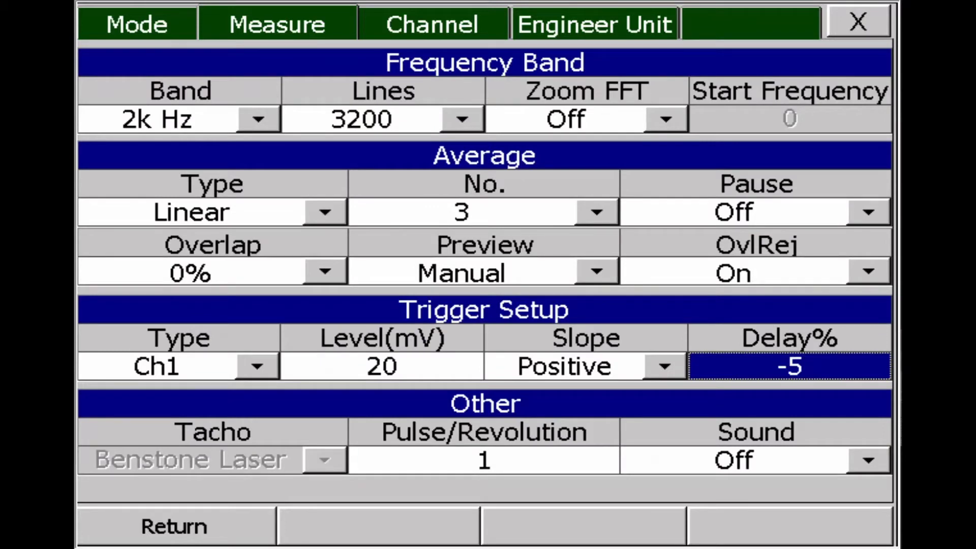
- Switch on channels Ch2, Ch3 and Ch4 in the channel setup
click(432, 23)
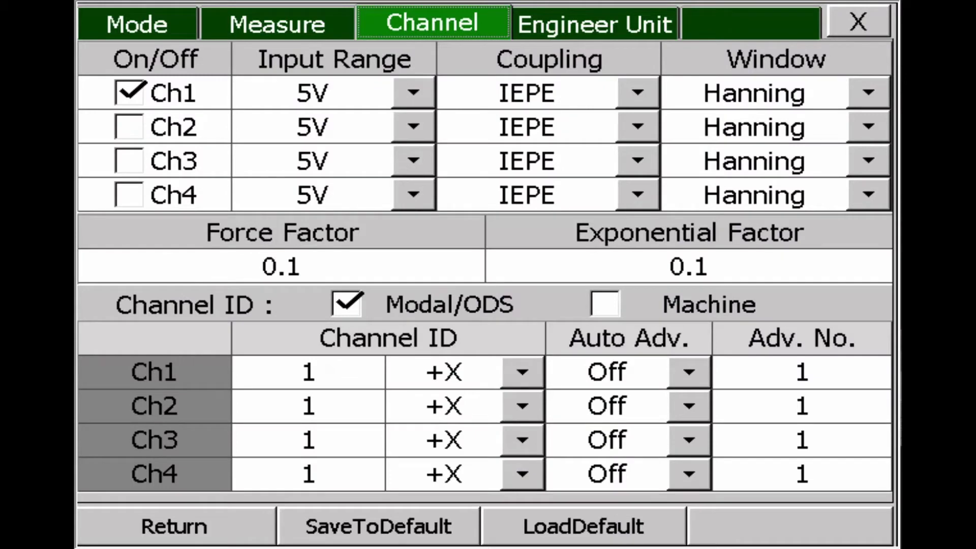
click(129, 127)
click(129, 161)
click(129, 195)
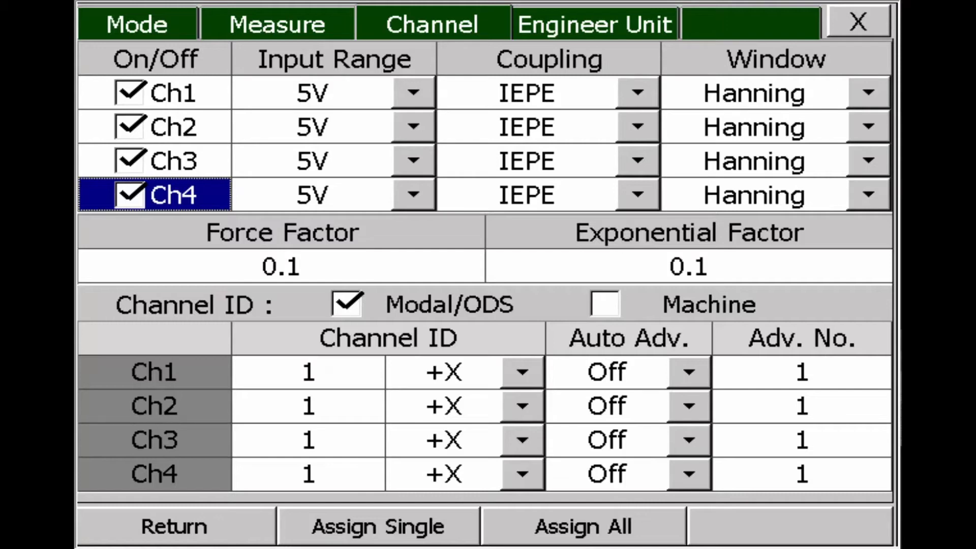
key(Up)
key(Up)
key(Up)
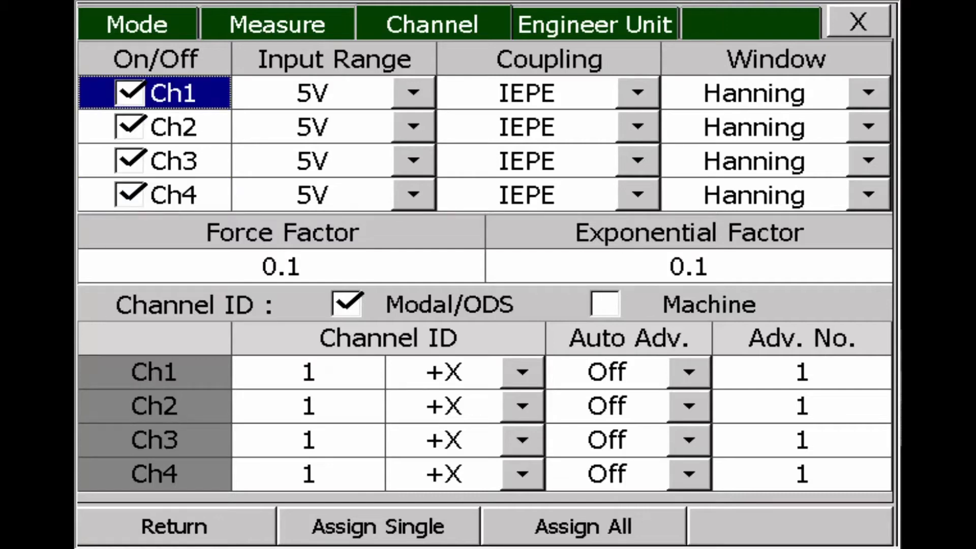
key(Down)
key(Down)
key(Down)
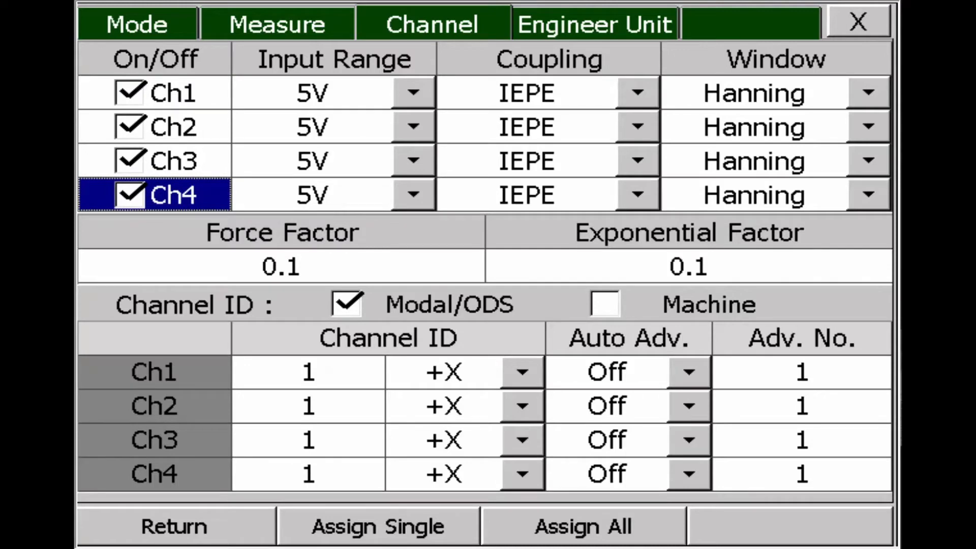
- Set the Ch4 window to Rectangular and assign the same window to all four channels
key(Right)
key(Right)
key(Right)
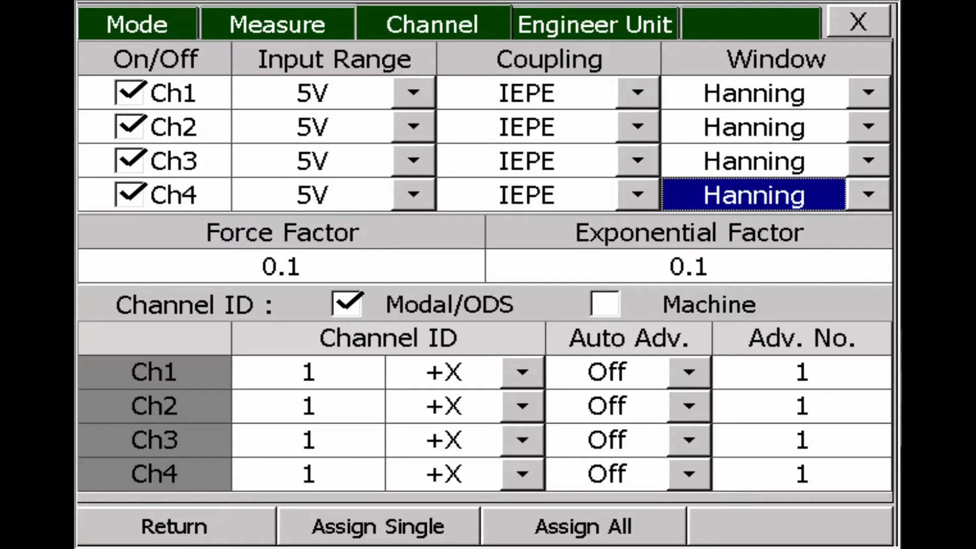
key(Return)
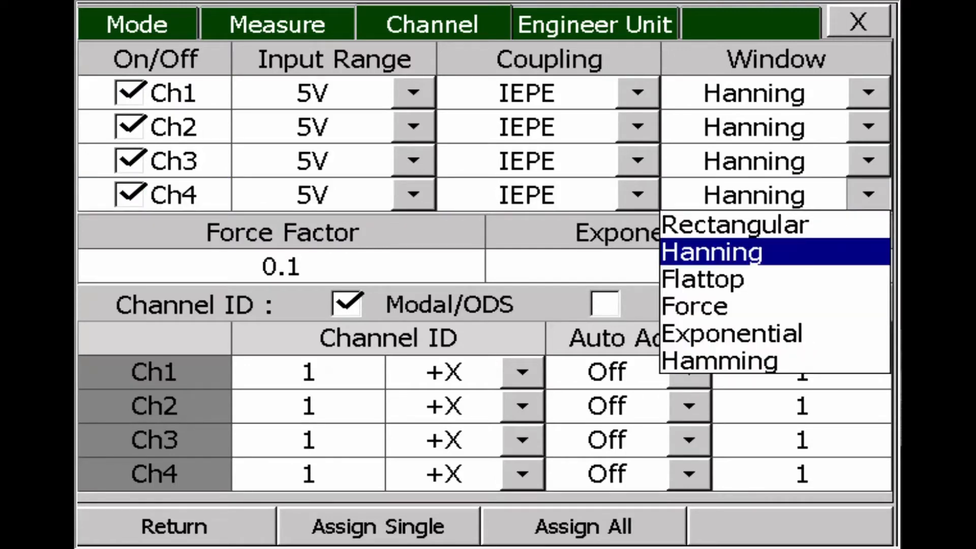
key(Up)
key(Return)
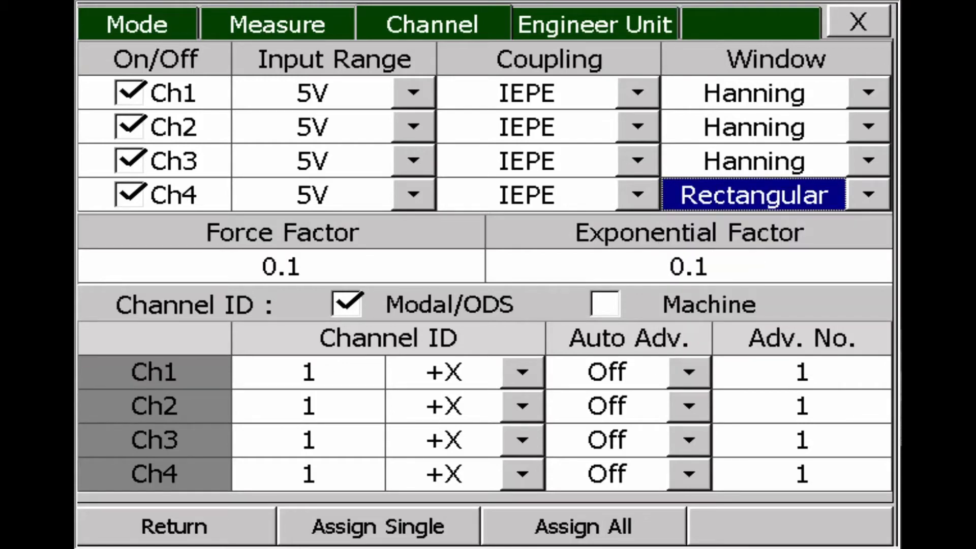
key(F2)
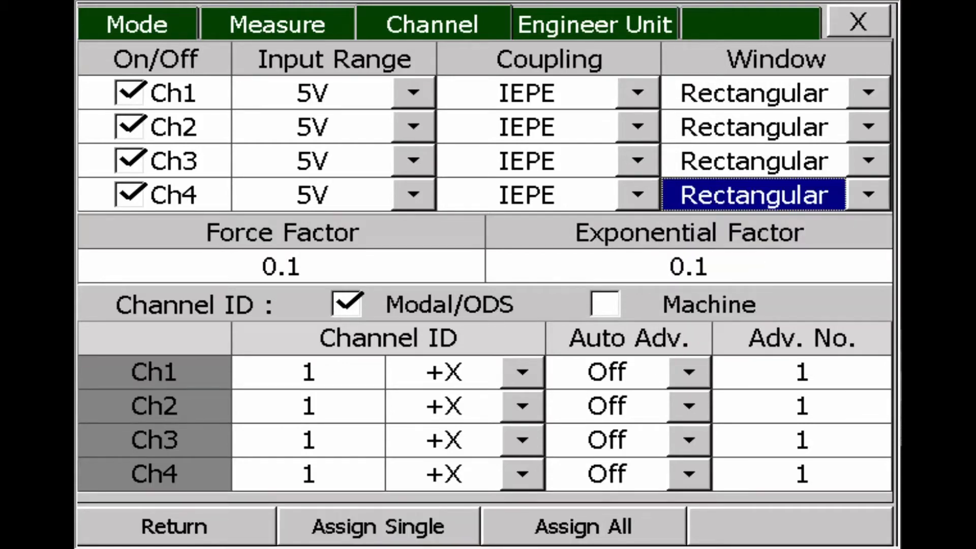
- Set the Ch1 window to Force in the channel setup
key(Up)
key(Up)
key(Up)
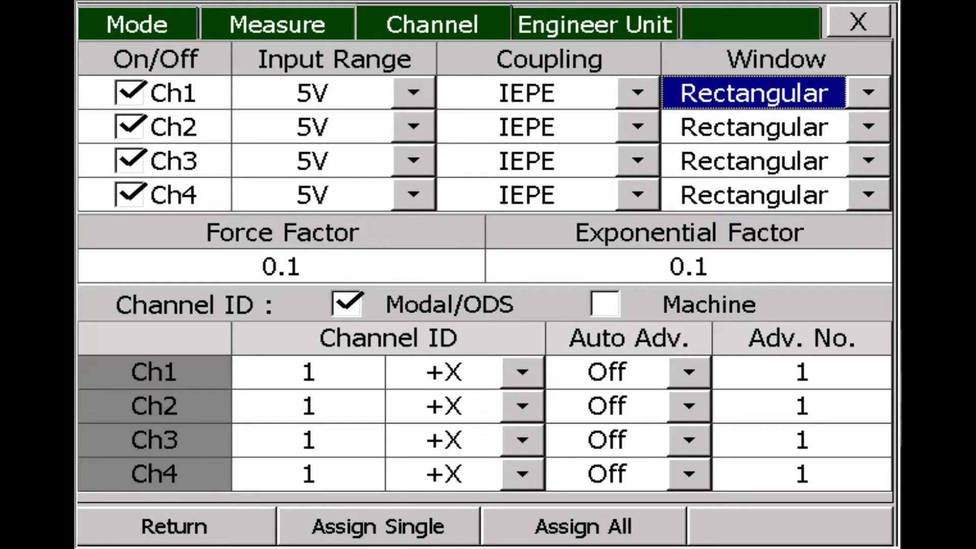
key(Return)
key(Down)
key(Down)
key(Down)
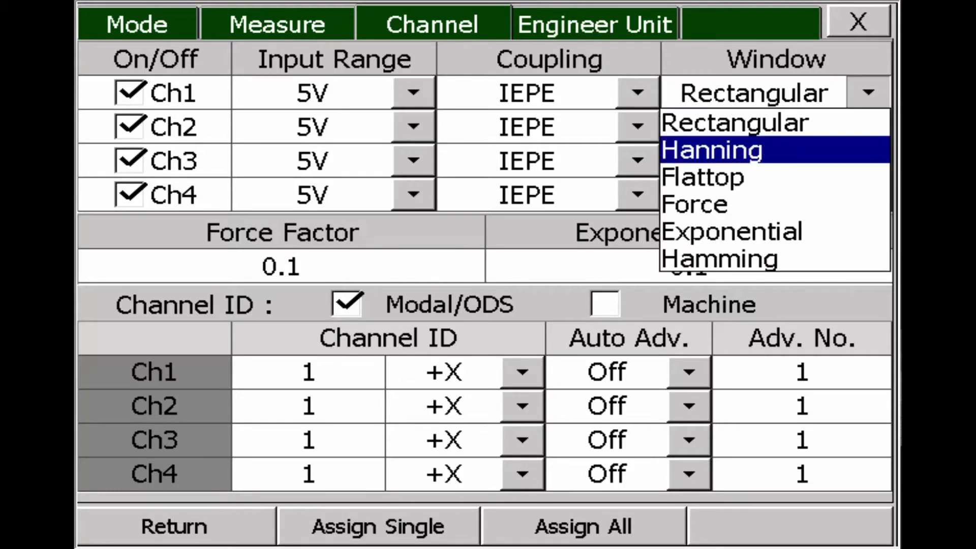
key(Return)
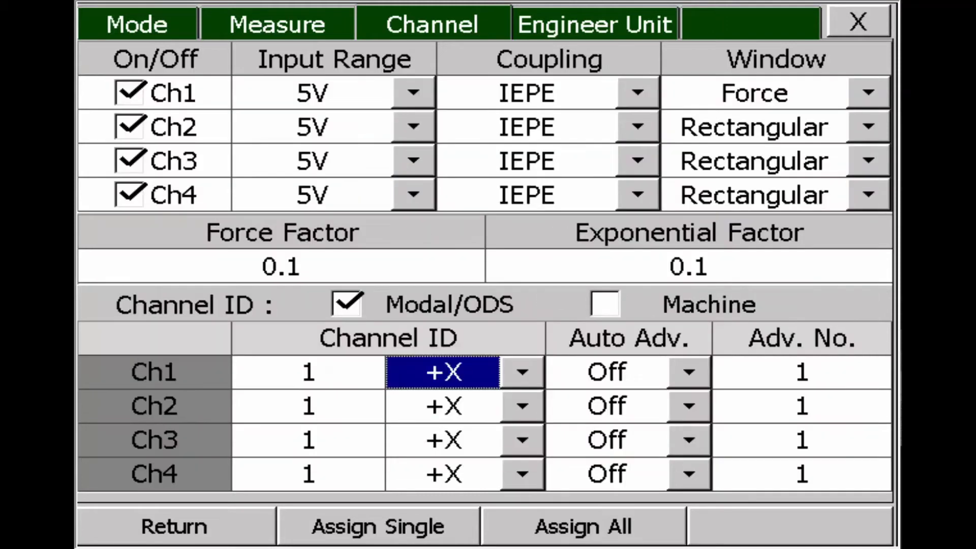
- Set the Modal/ODS channel ID number of Ch1 to 99
key(Left)
key(Return)
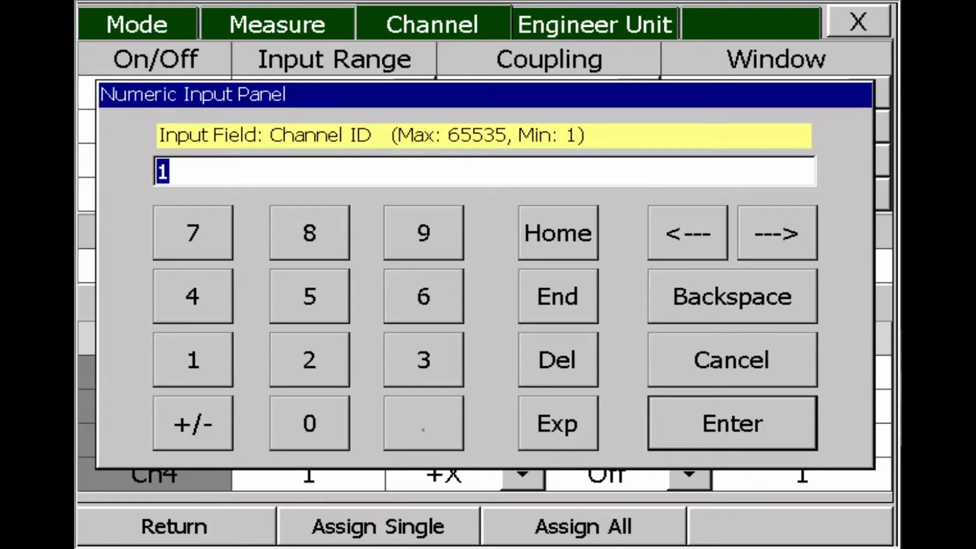
click(423, 233)
click(423, 233)
click(732, 423)
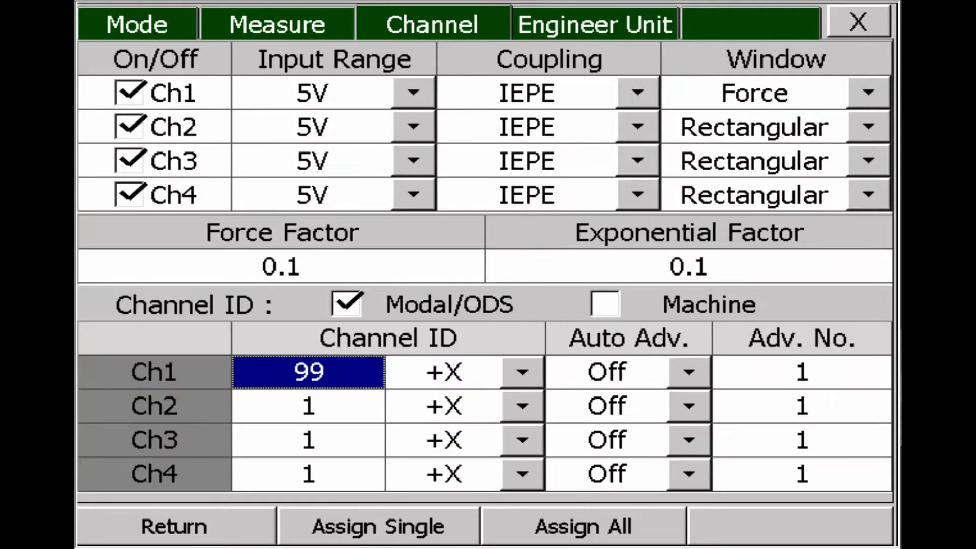
click(443, 373)
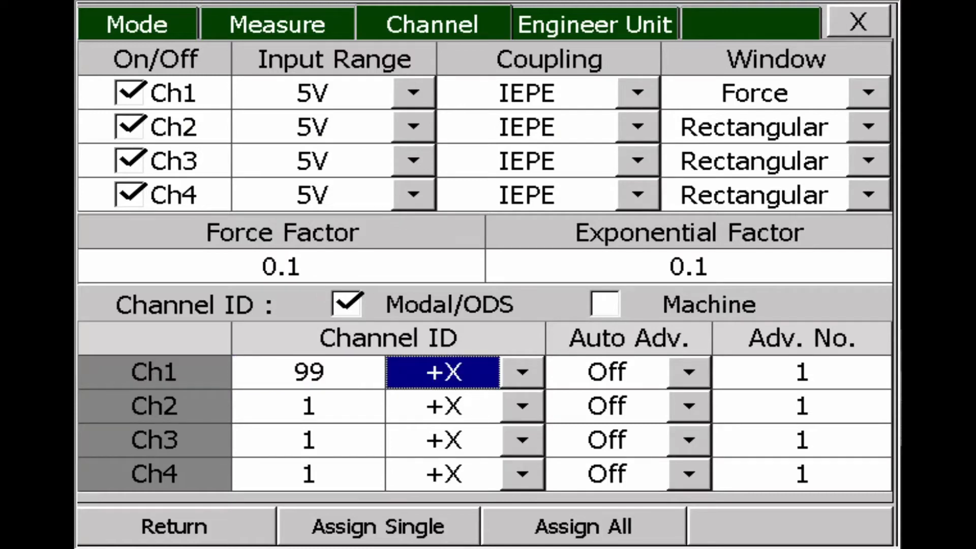
click(309, 373)
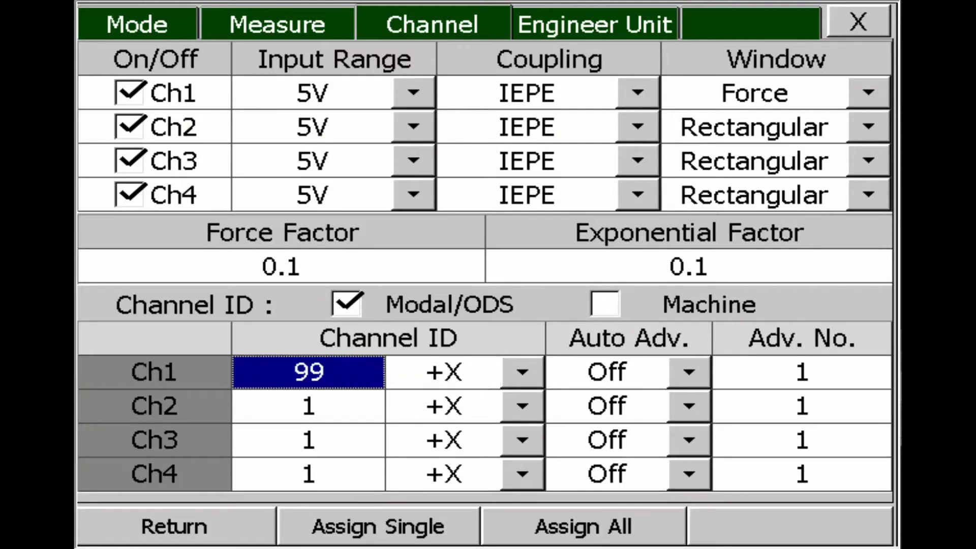
- Confirm 1 as the channel ID number of Ch2
click(308, 406)
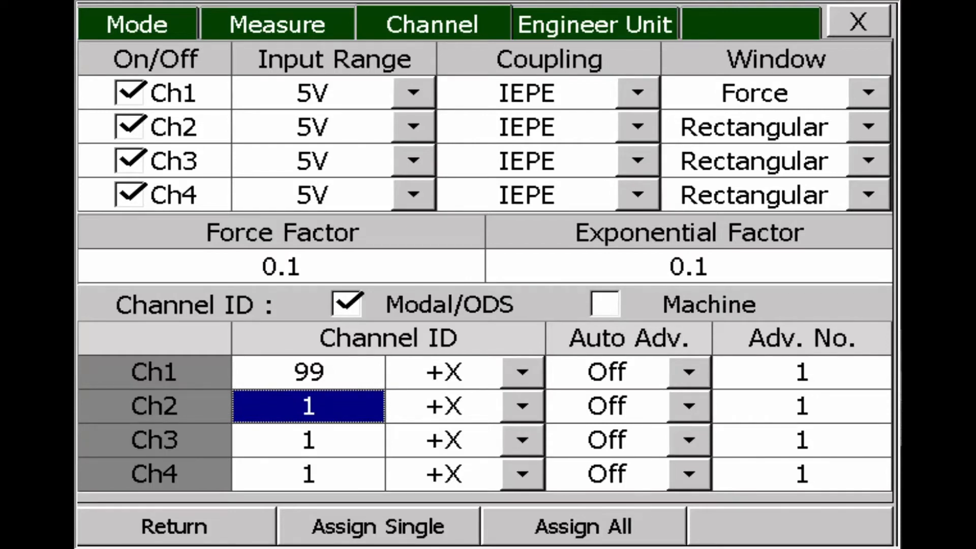
key(Return)
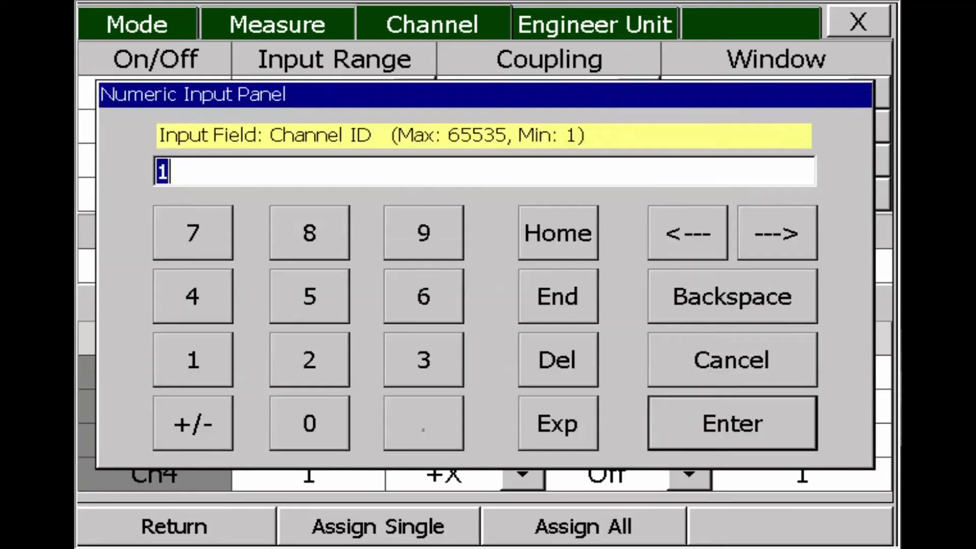
key(Return)
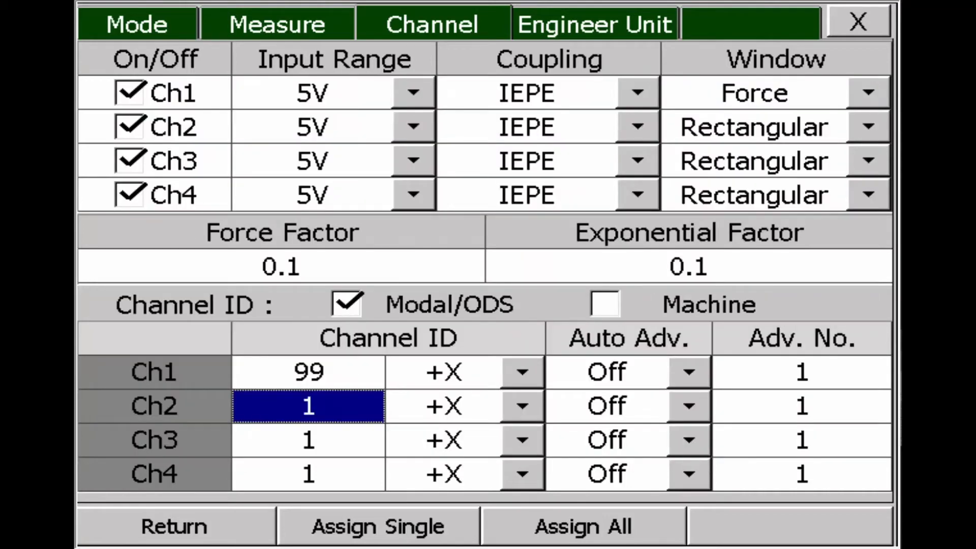
- Set the channel ID direction of Ch3 to +Y
click(443, 406)
click(443, 440)
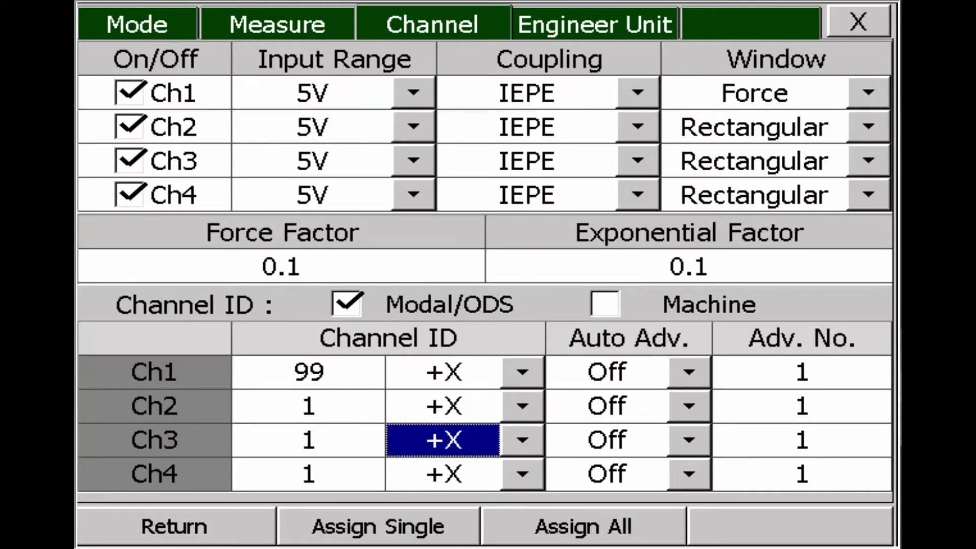
key(Return)
key(Down)
key(Down)
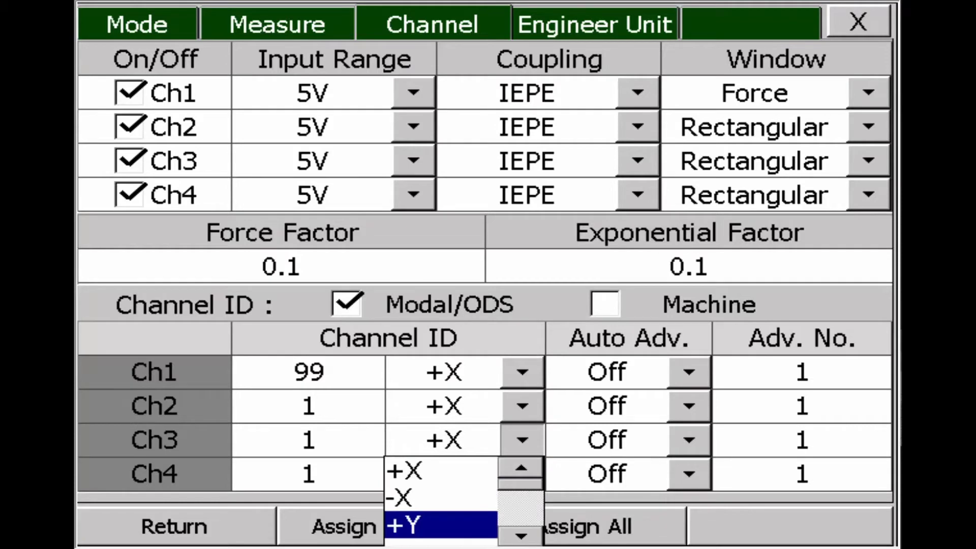
key(Return)
- Set the channel ID direction of Ch4 to +Z
key(Down)
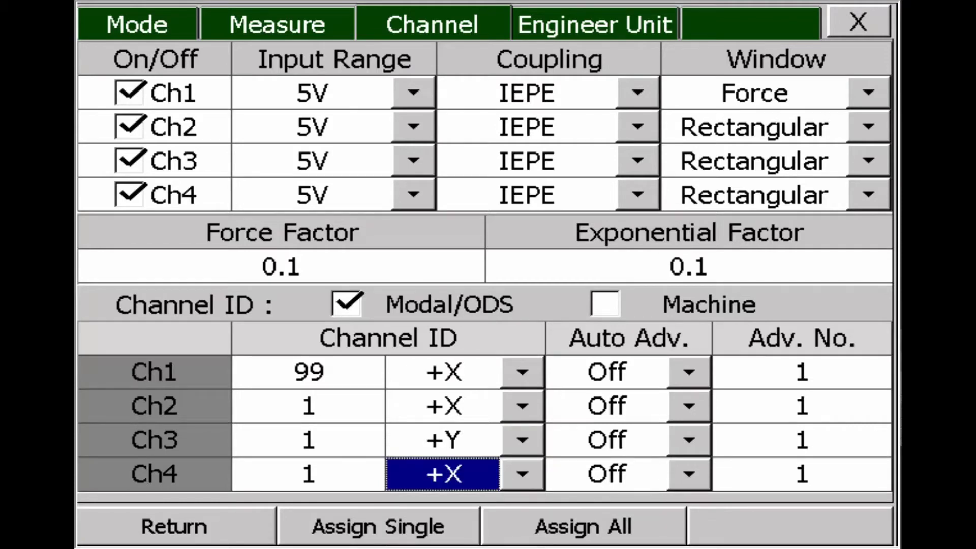
click(522, 474)
key(Down)
key(Down)
key(Down)
key(Down)
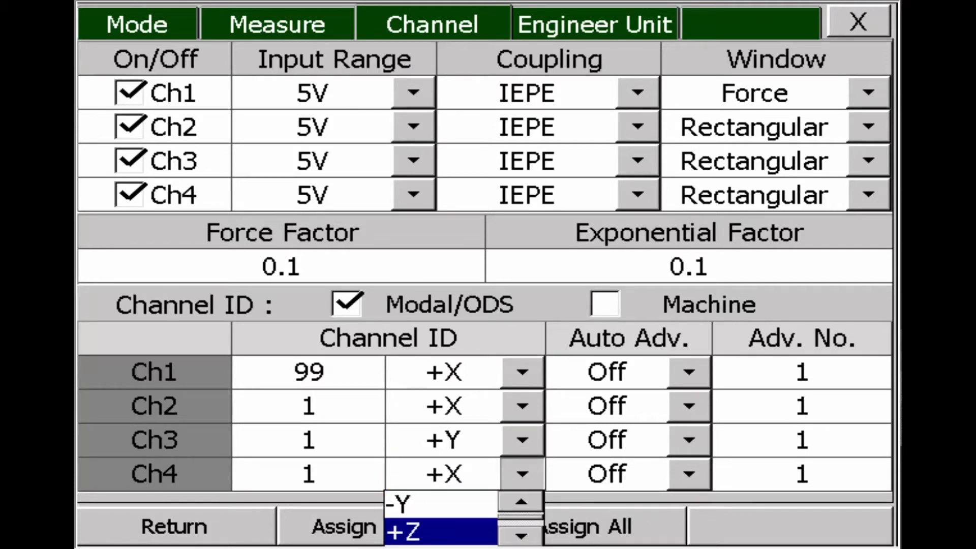
key(Return)
- Turn on auto advance for Ch2, Ch3 and Ch4
click(689, 406)
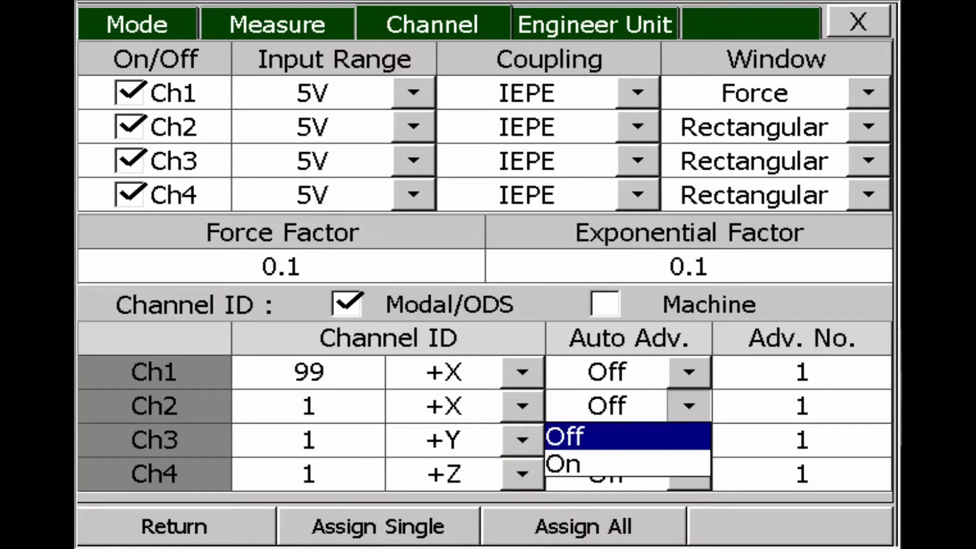
key(Return)
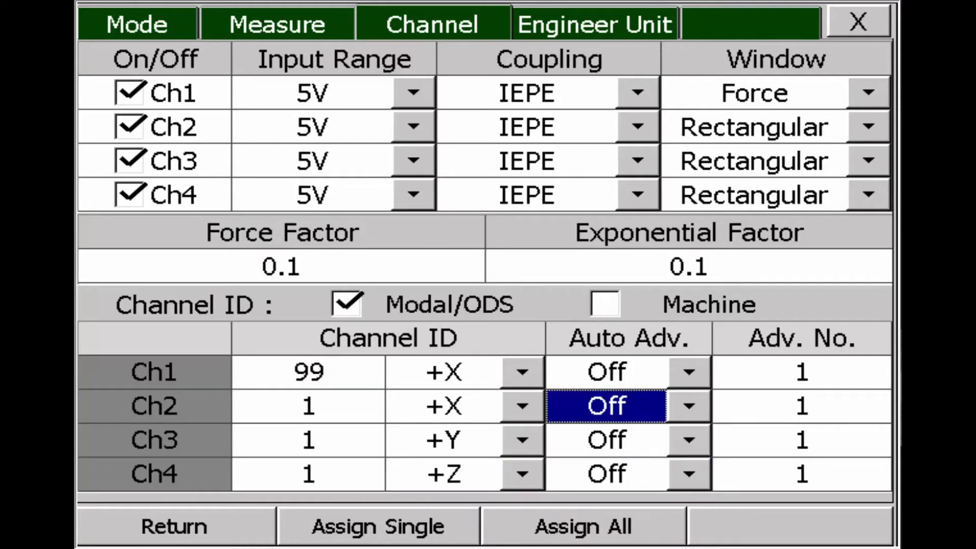
click(689, 405)
click(610, 464)
click(688, 439)
click(610, 498)
click(689, 474)
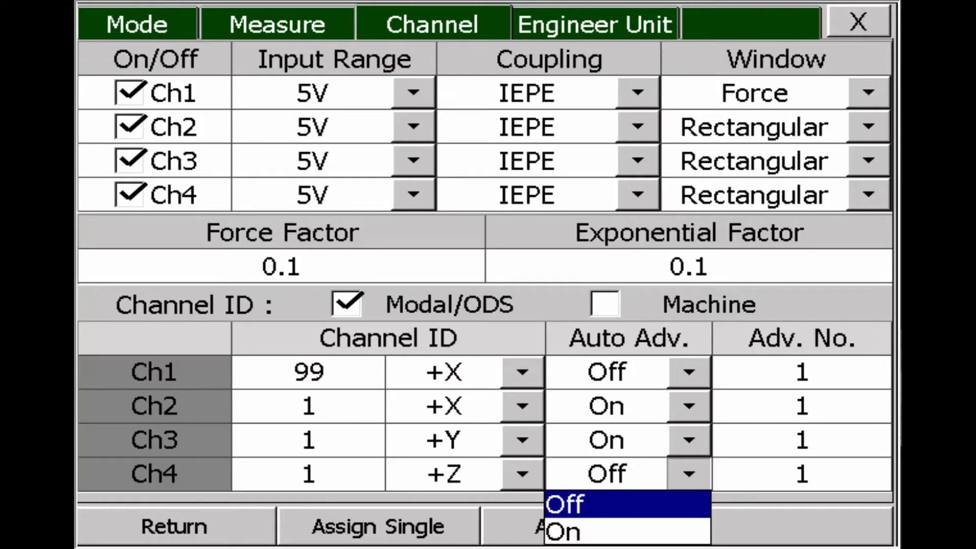
key(Down)
key(Return)
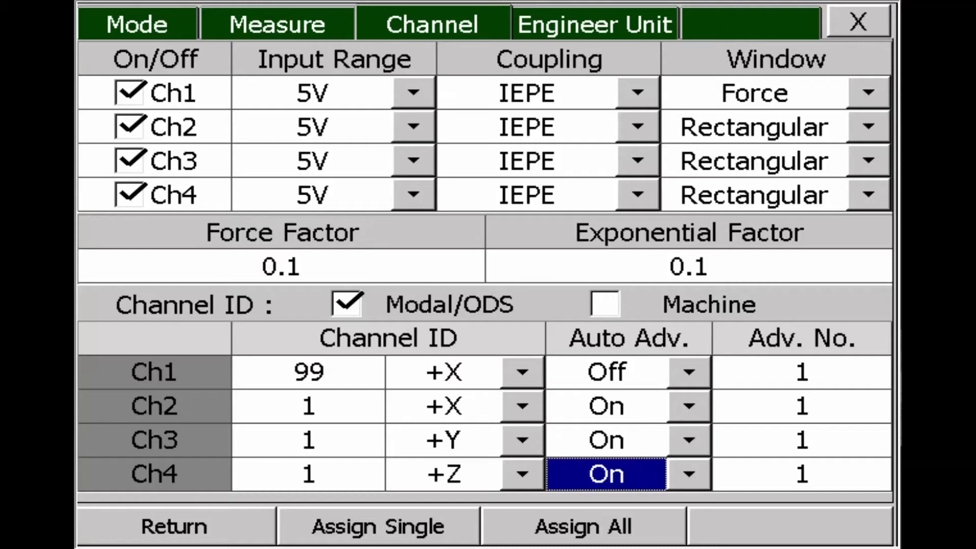
- In the engineering unit setup, set the Ch1 sensor type to Force and its sensor unit to Nt
click(594, 23)
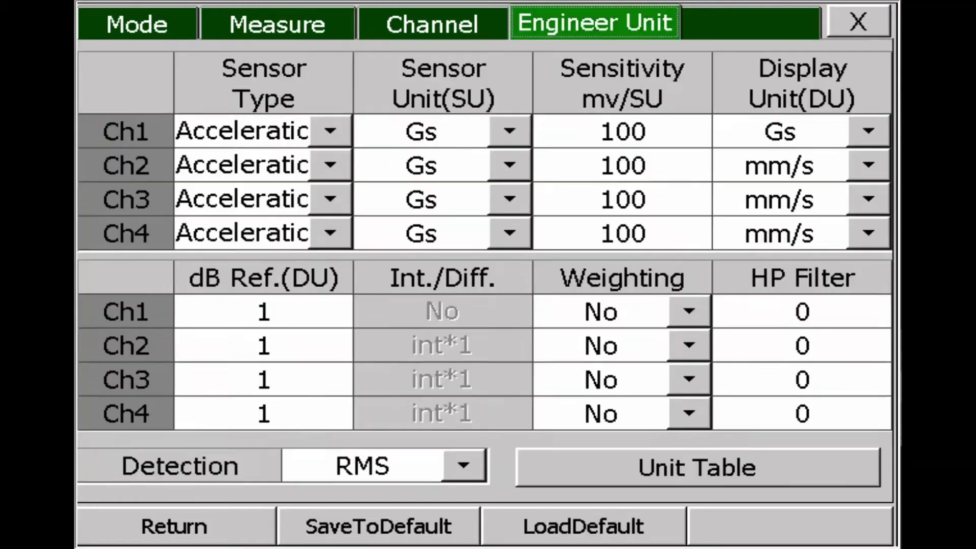
click(330, 131)
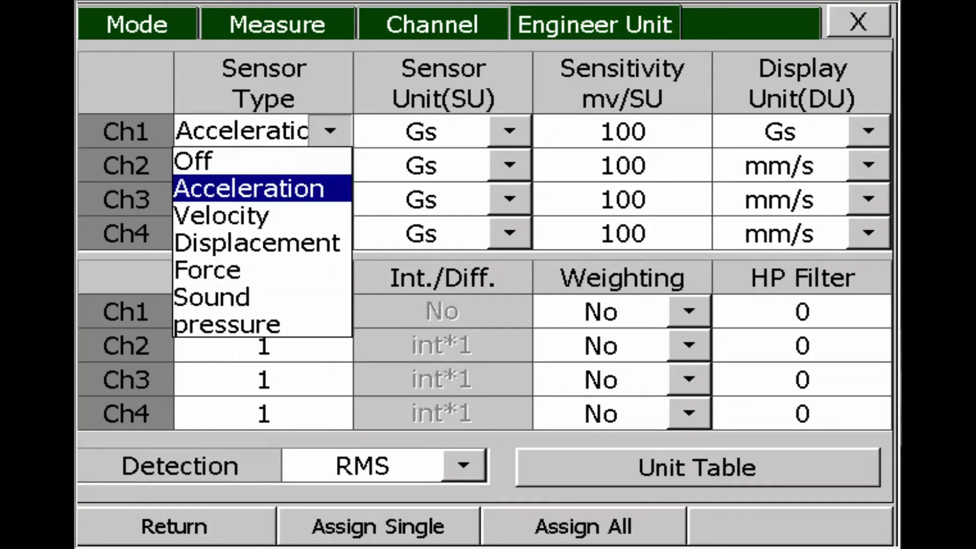
click(262, 271)
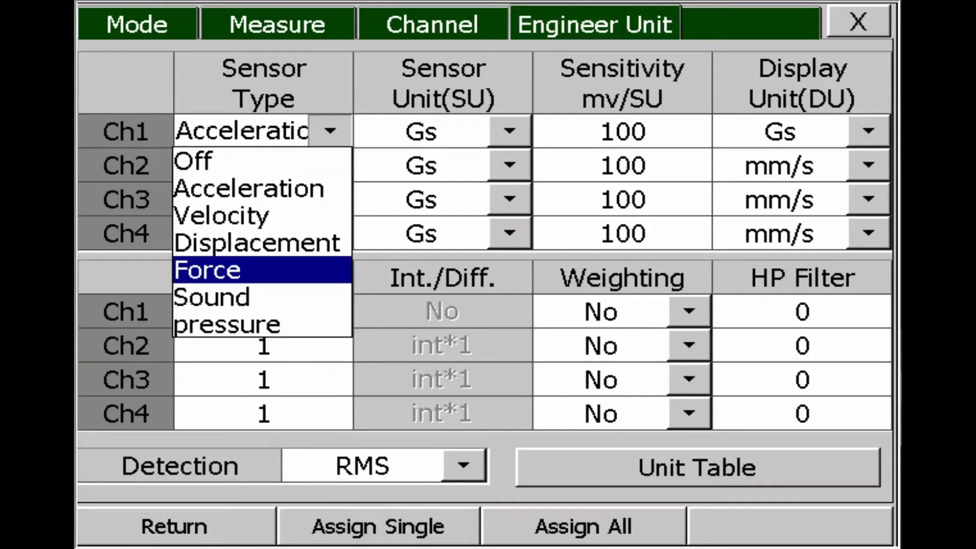
click(509, 131)
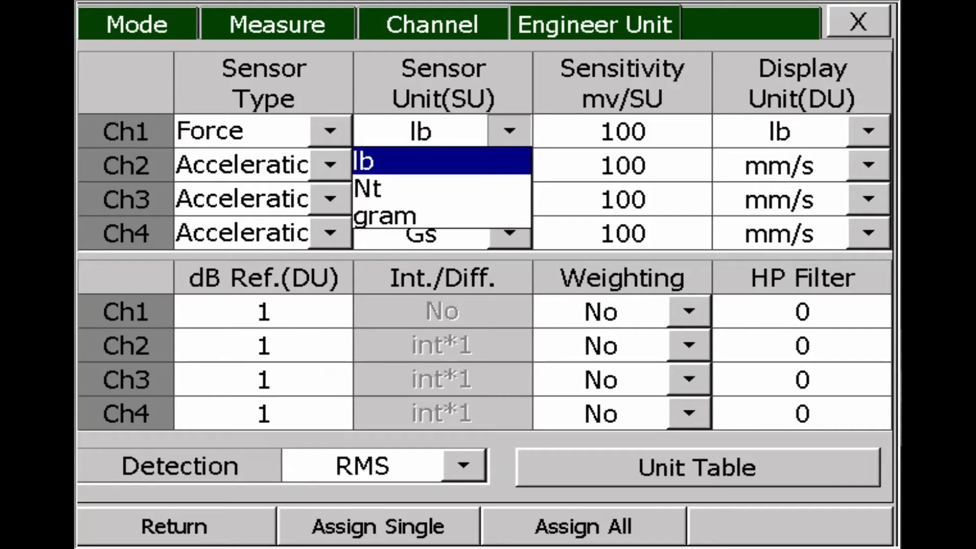
click(441, 189)
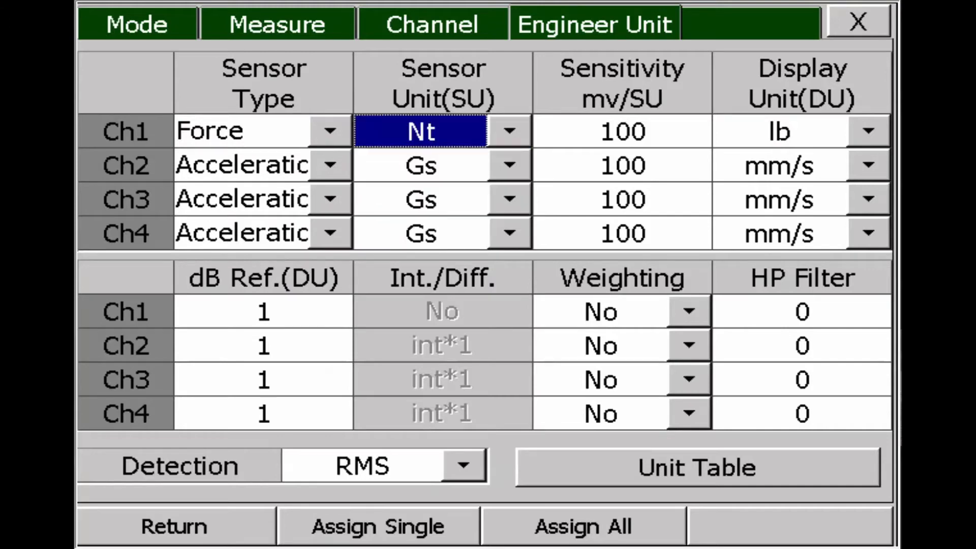
- Set the Ch1 sensitivity to 11.4 mV/SU
click(622, 132)
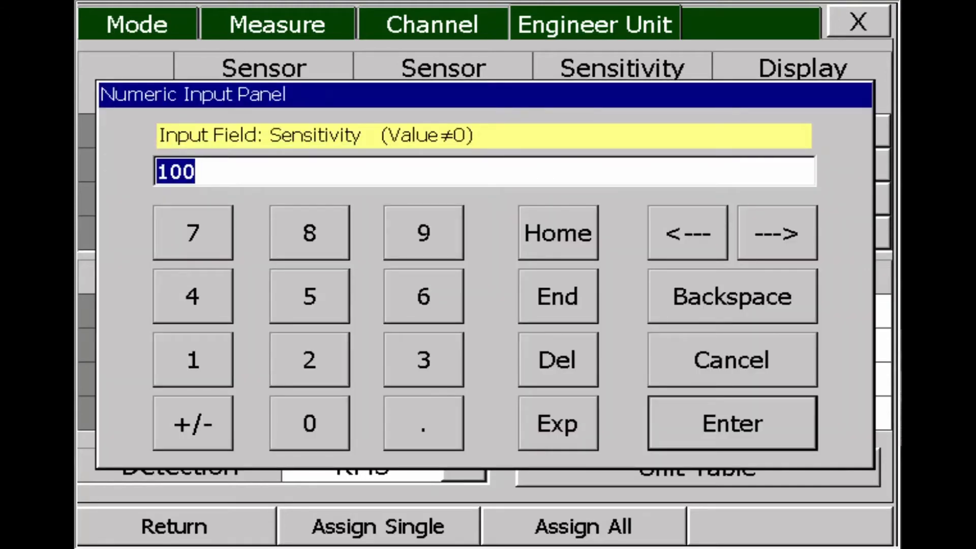
click(193, 360)
click(193, 359)
click(423, 423)
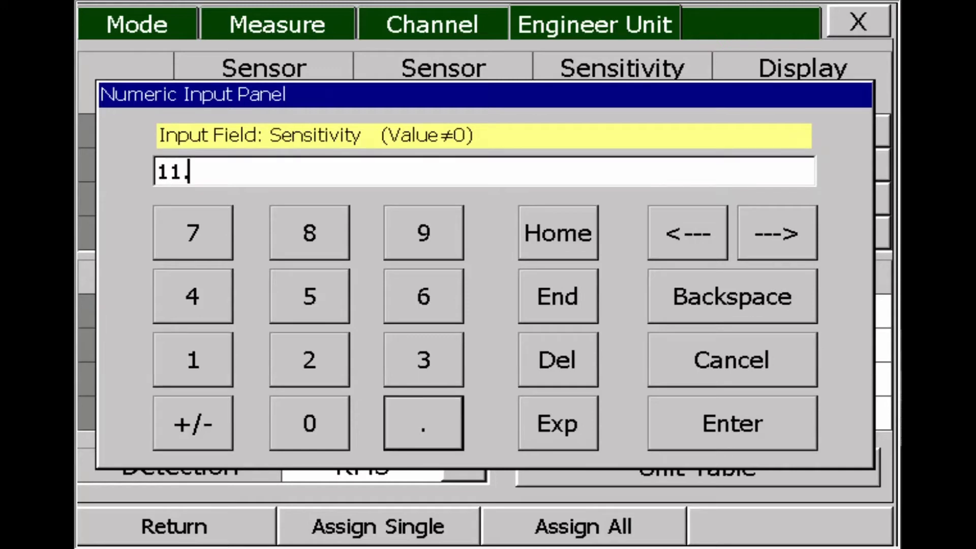
click(193, 297)
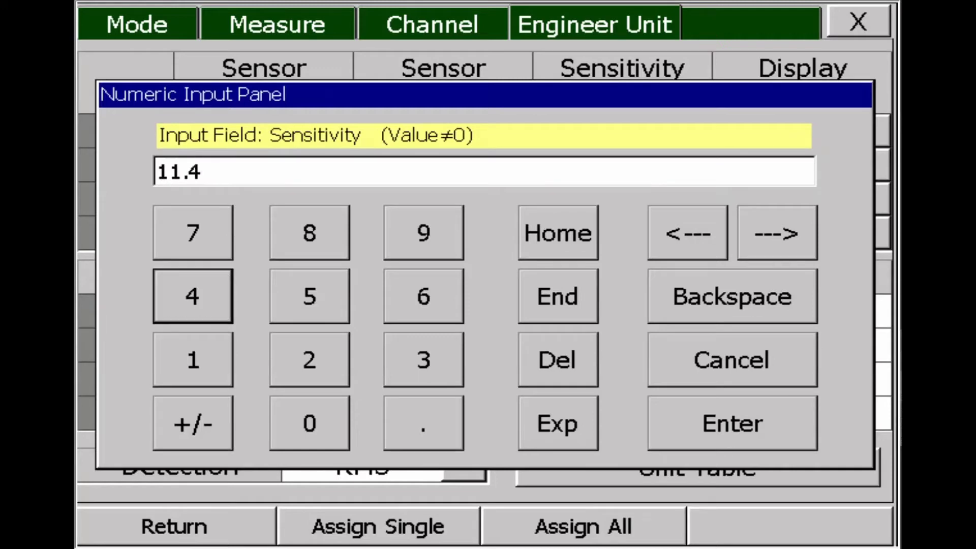
click(731, 423)
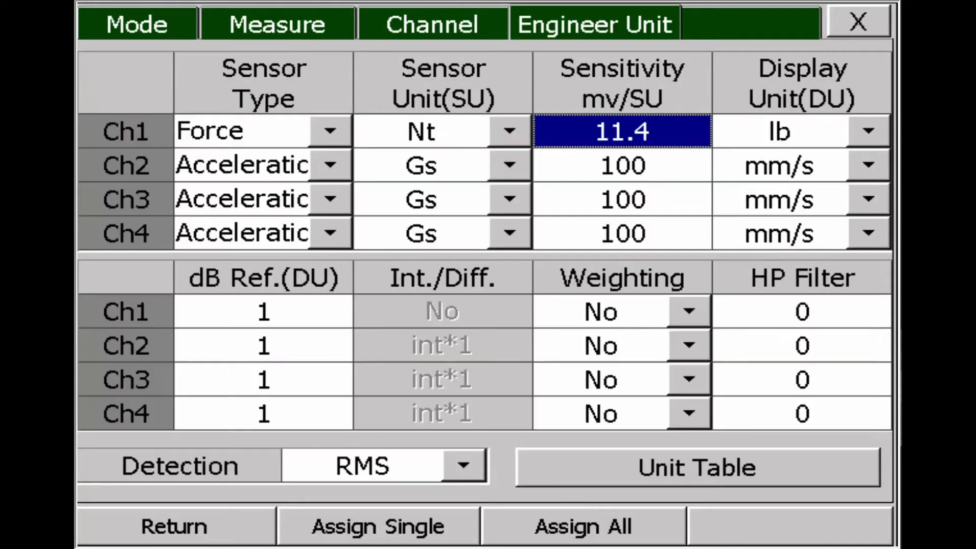
- Set the Ch1 display unit to Nt
key(Right)
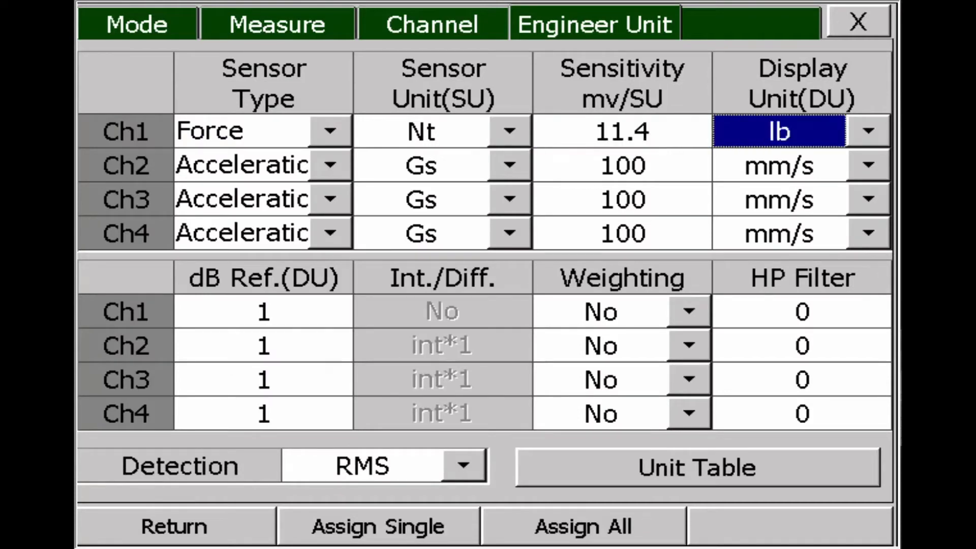
key(Return)
key(Down)
key(Return)
- Set the display units of Ch2, Ch3 and Ch4 to Gs and return to the measurement view
key(Down)
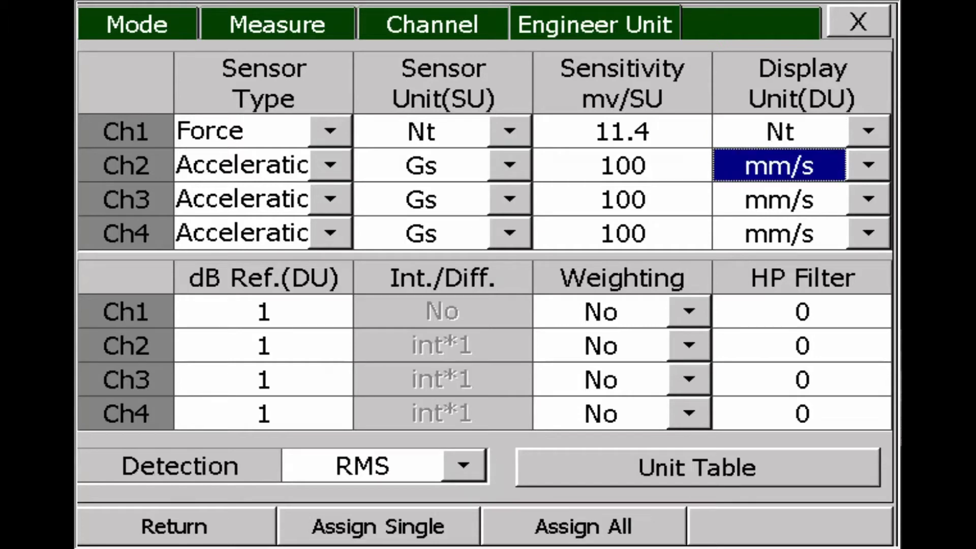
key(Left)
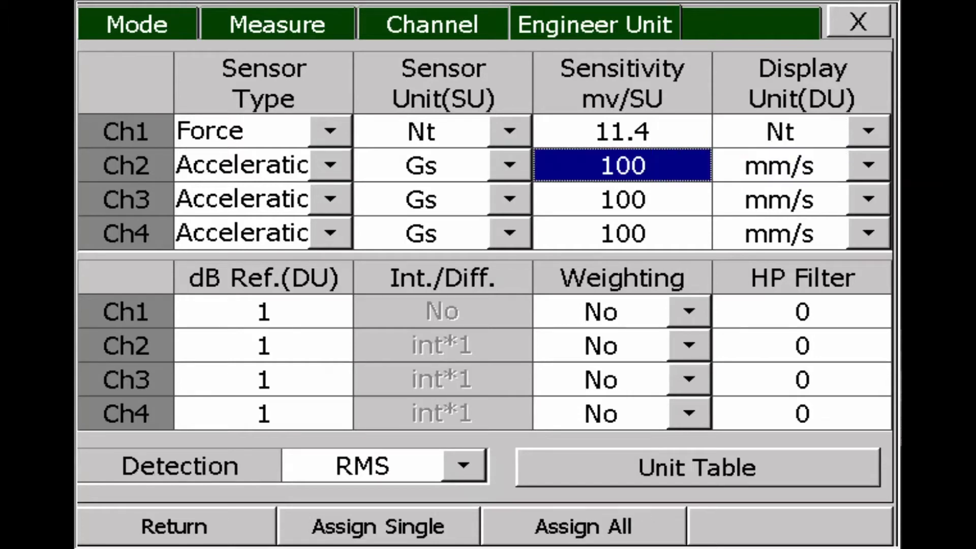
key(Right)
key(Return)
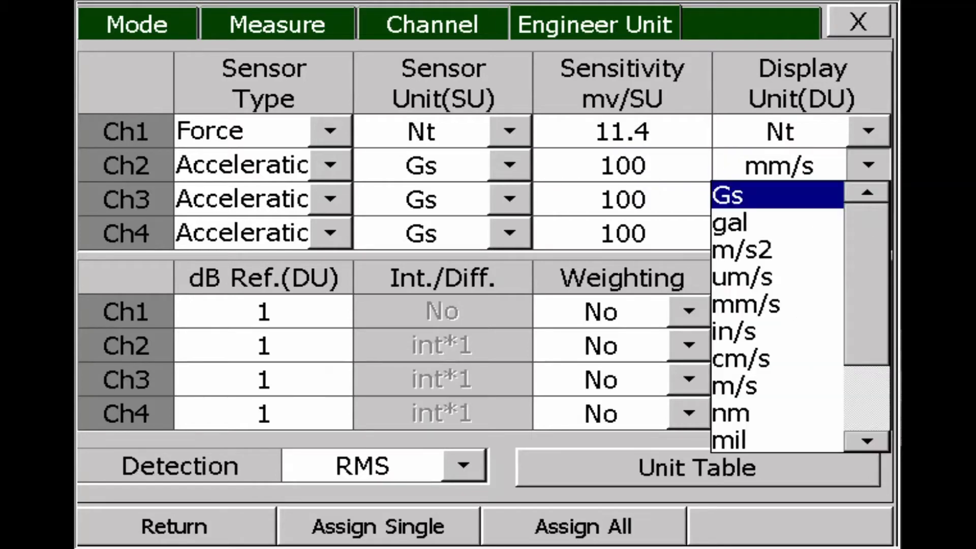
click(777, 195)
click(868, 199)
click(777, 230)
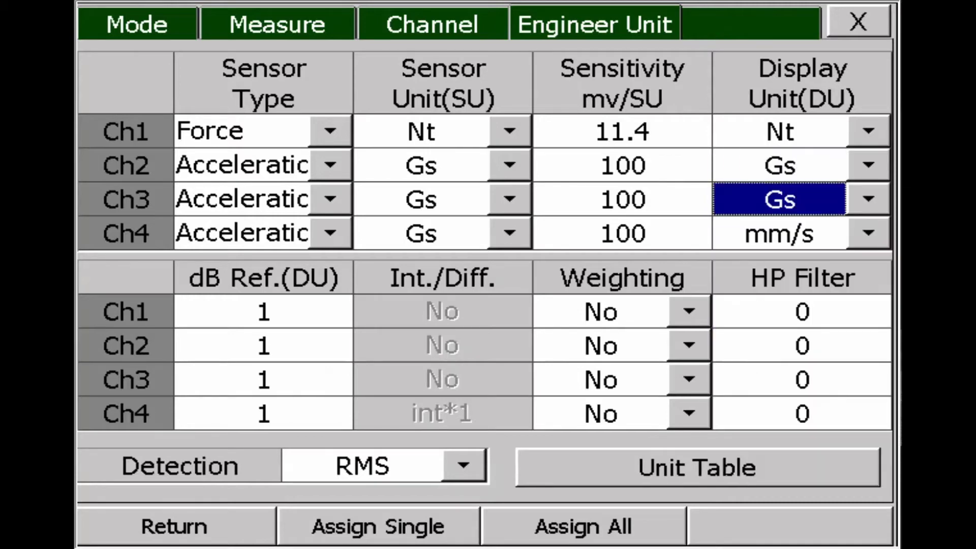
click(868, 233)
click(737, 259)
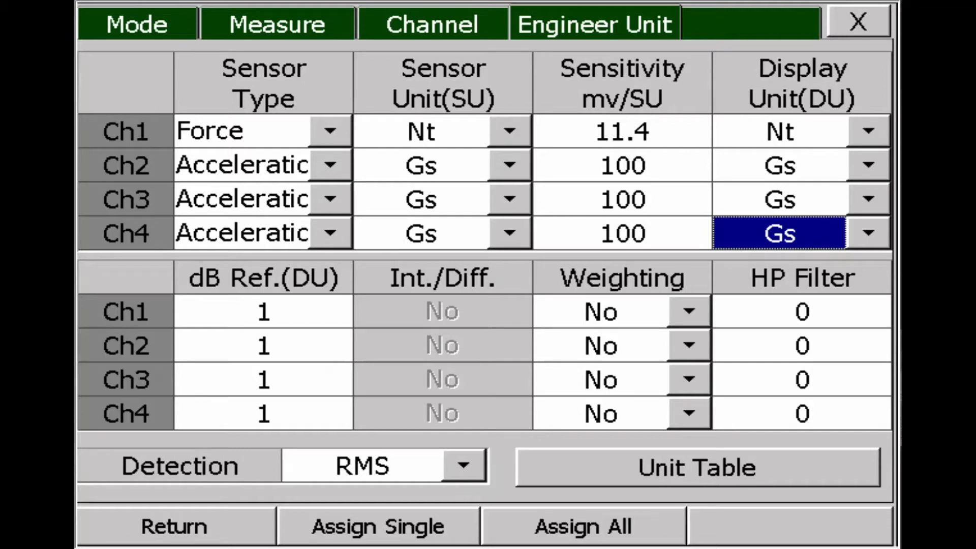
click(595, 23)
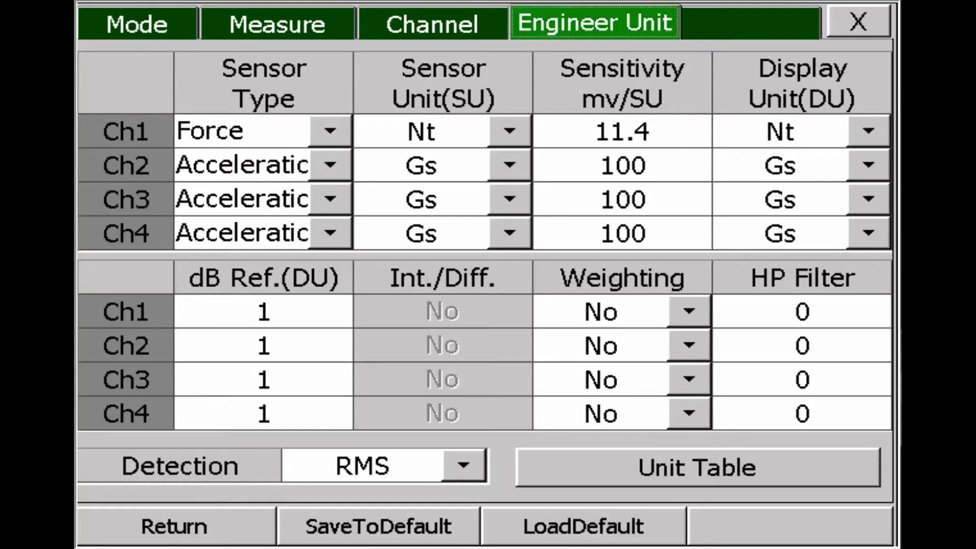
click(175, 526)
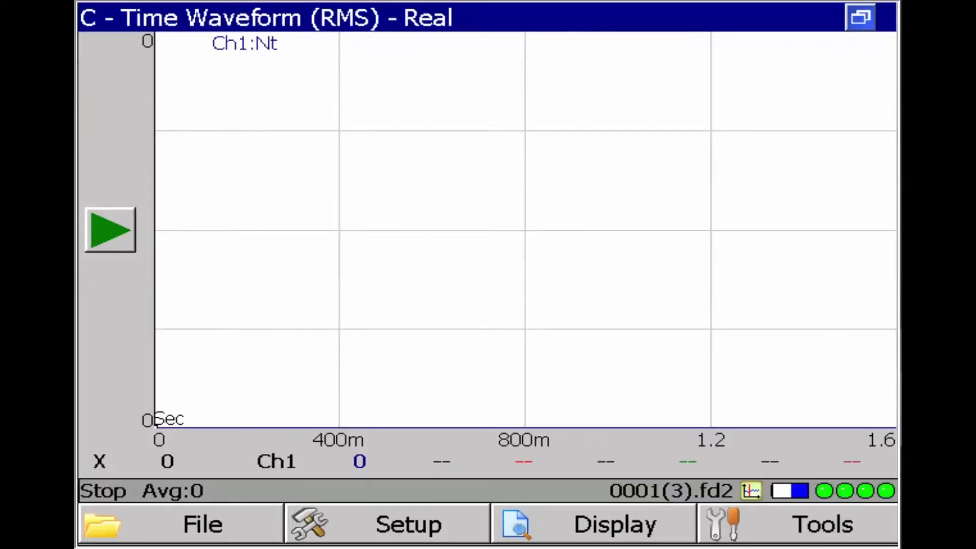
- Switch the measurement view from the single maximized pane to the four-pane layout A, B, C and D
click(593, 524)
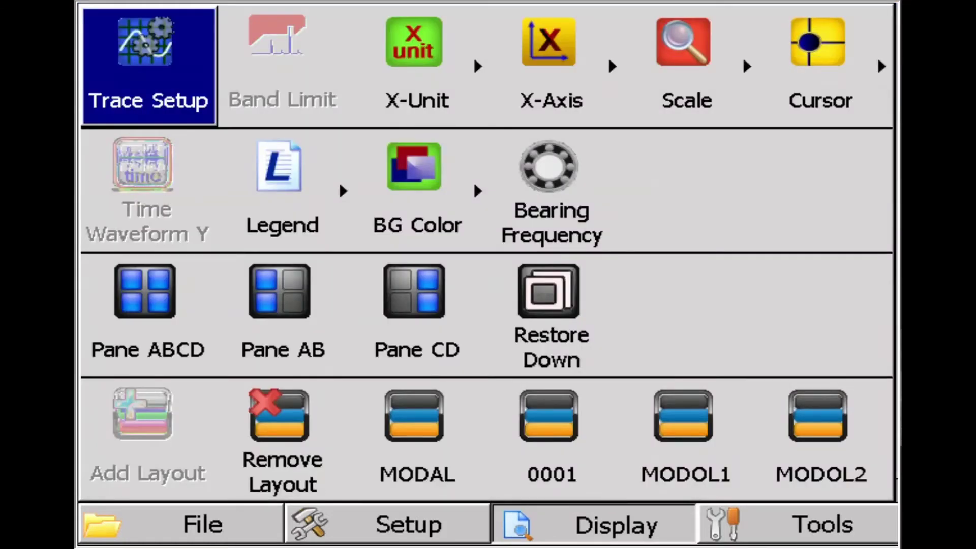
key(Return)
click(282, 117)
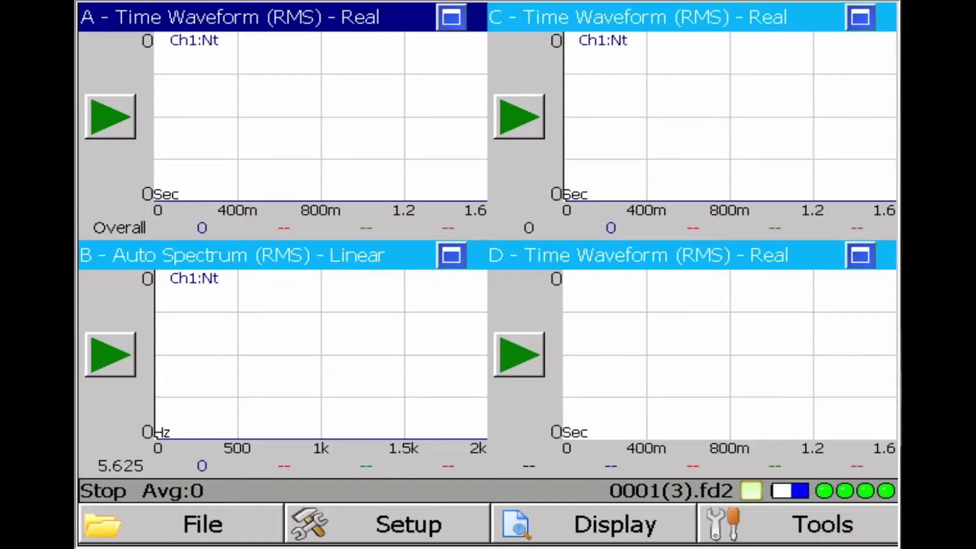
- Set pane A to show the FRF with a dB amplitude scale
click(110, 117)
click(117, 23)
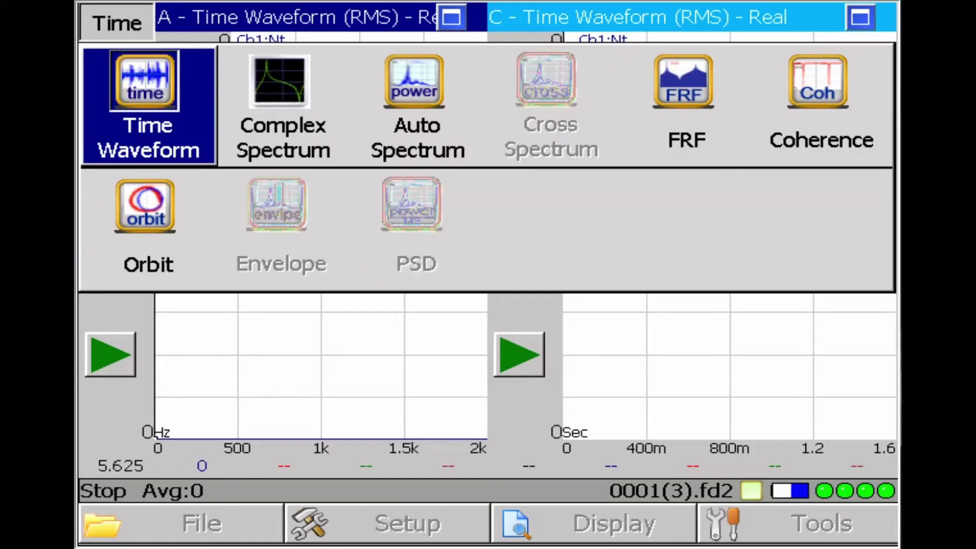
click(686, 106)
click(117, 62)
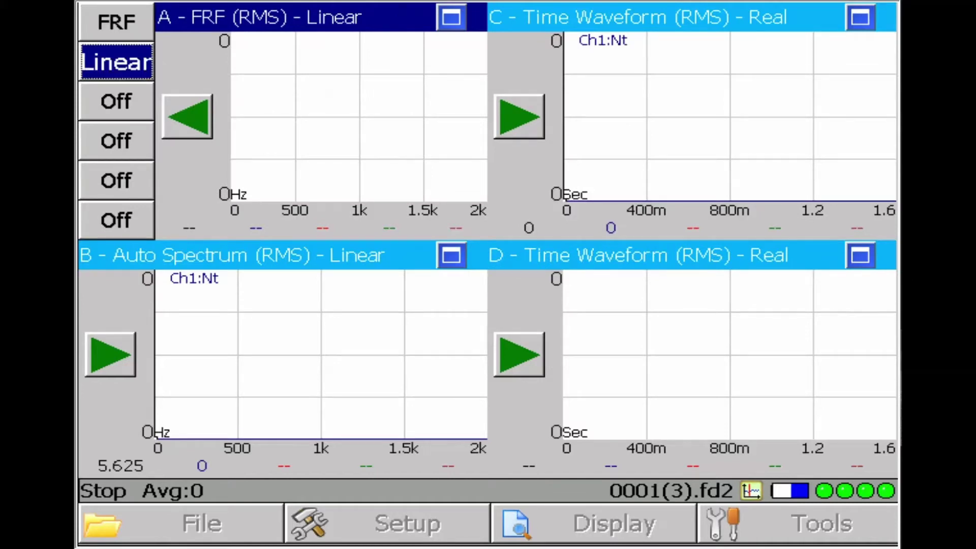
key(Return)
click(414, 133)
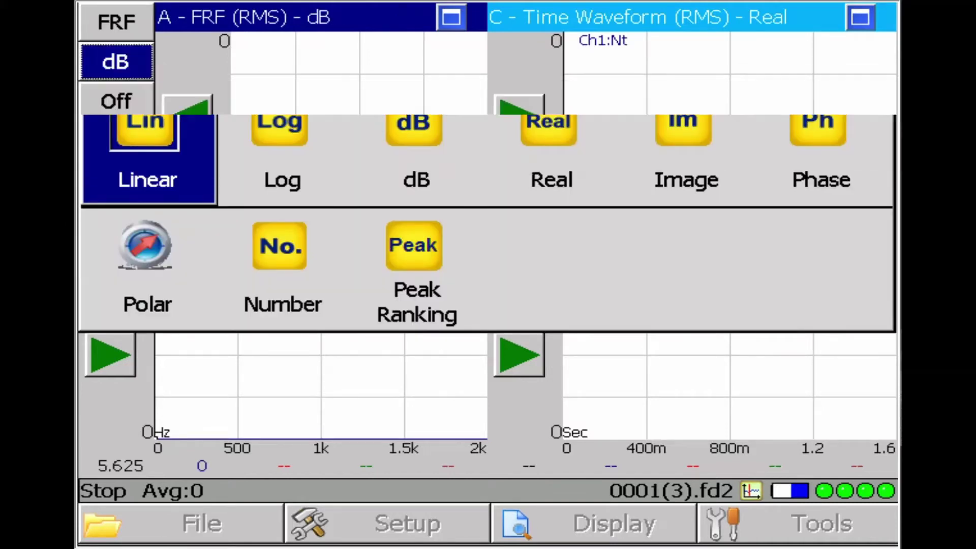
- Assign Ch2, Ch3 and Ch4 to the second, third and fourth traces of pane A, leaving the first trace off
key(Down)
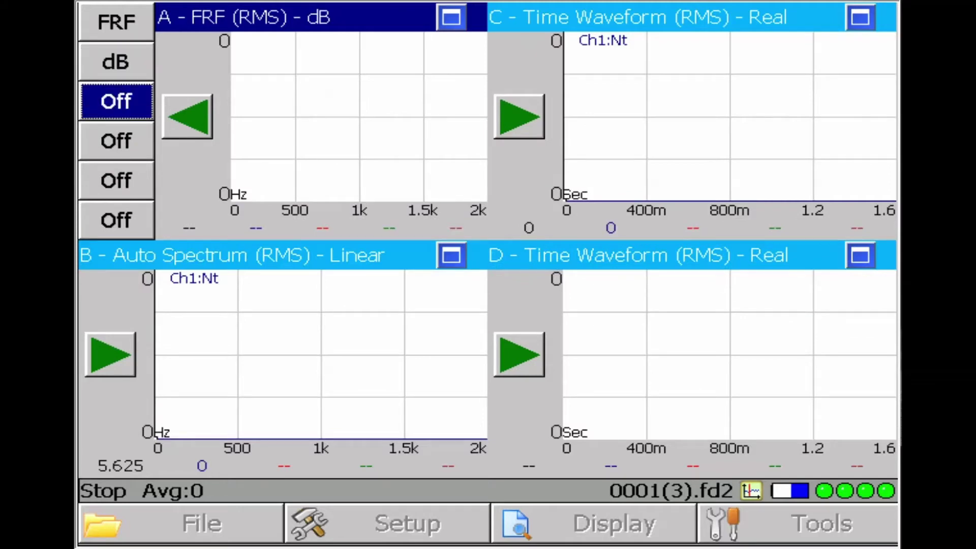
key(Down)
key(Return)
click(416, 202)
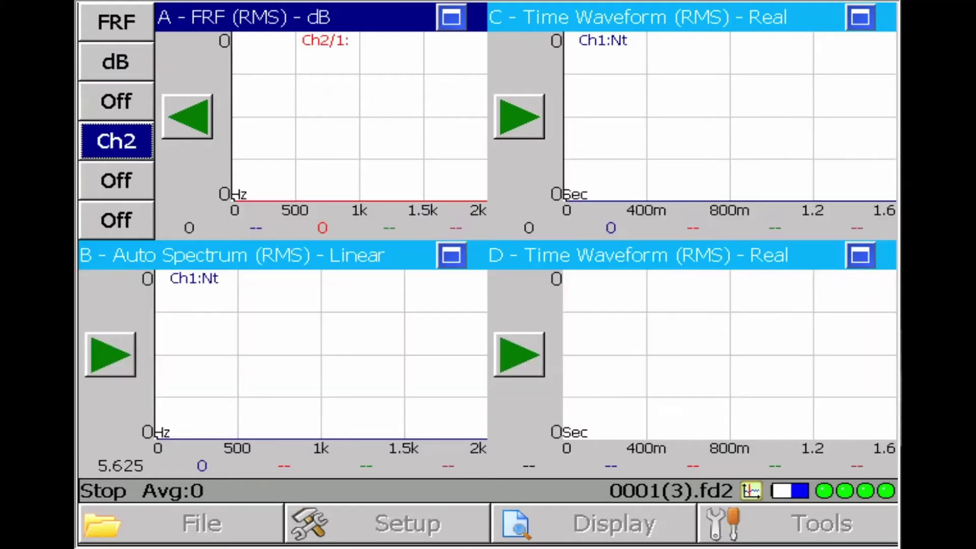
key(Down)
click(116, 180)
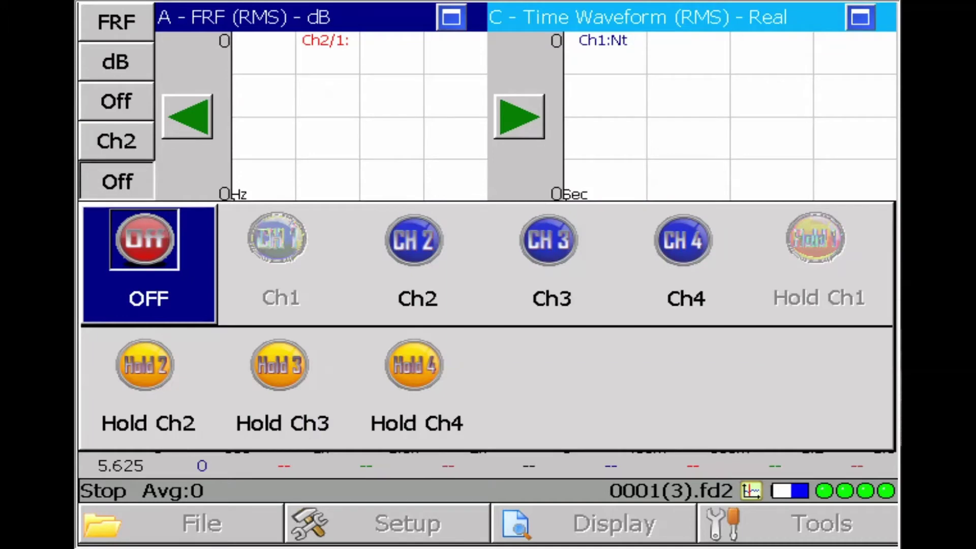
click(551, 239)
click(116, 220)
click(116, 220)
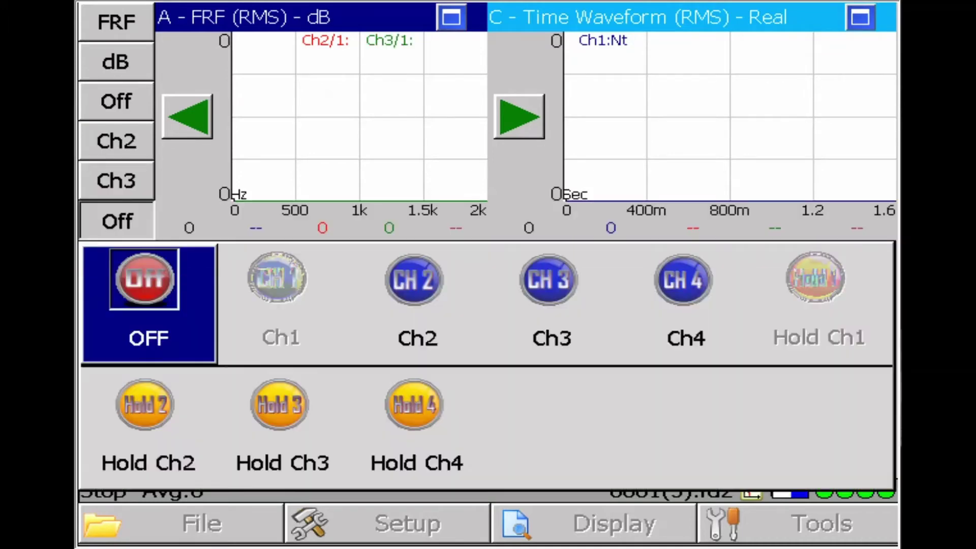
click(683, 280)
click(187, 116)
- Set pane B to show Coherence, keeping the Linear scale
click(110, 355)
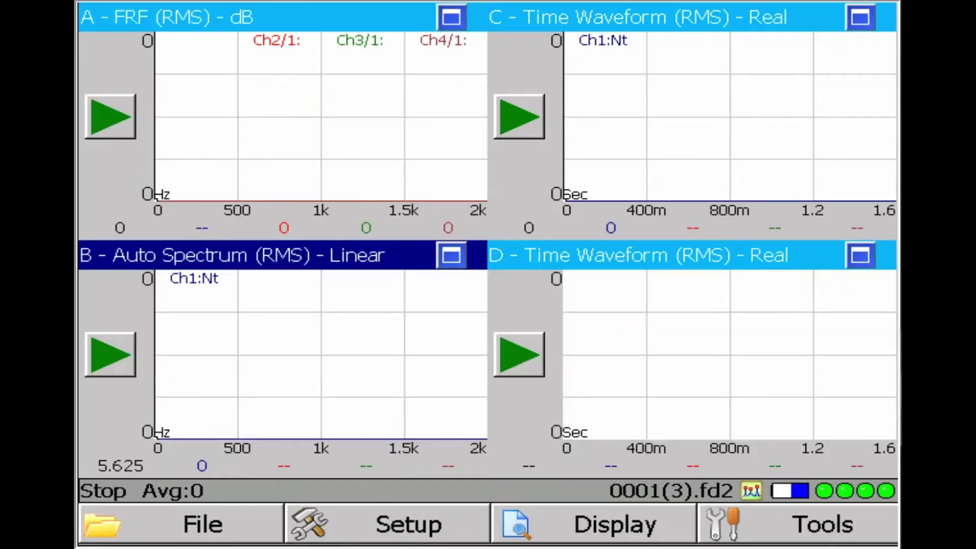
click(110, 355)
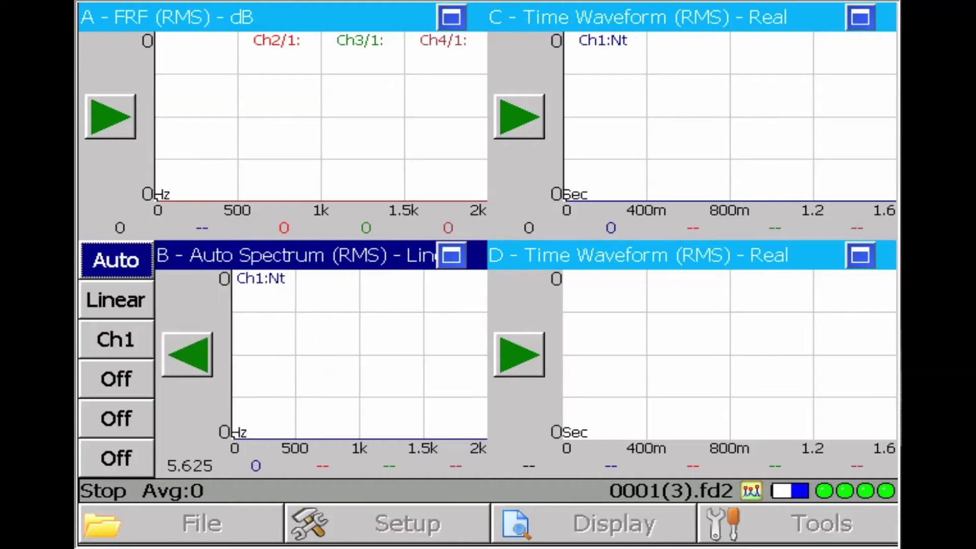
click(116, 259)
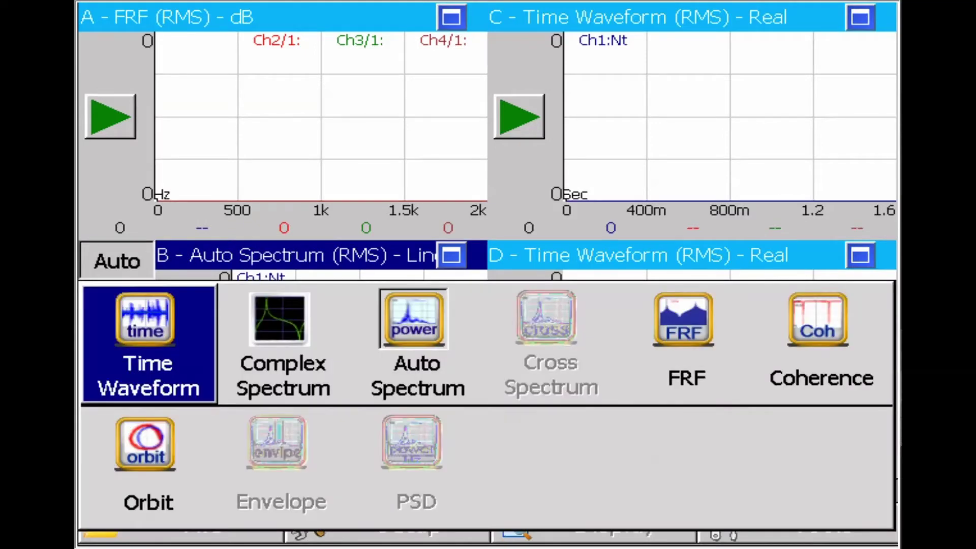
click(818, 340)
click(116, 300)
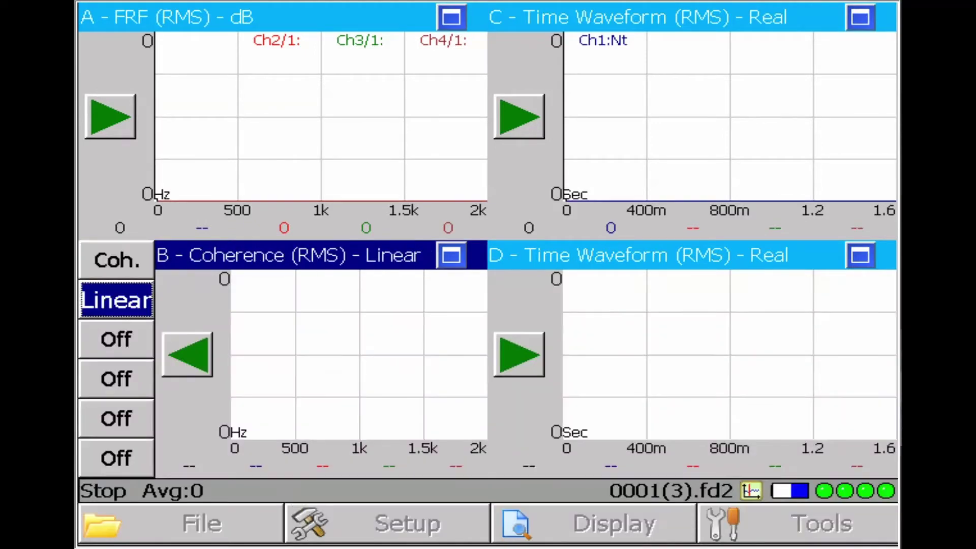
- Assign Ch2, Ch3 and Ch4 to the second, third and fourth traces of the coherence pane and close its trace settings
click(116, 379)
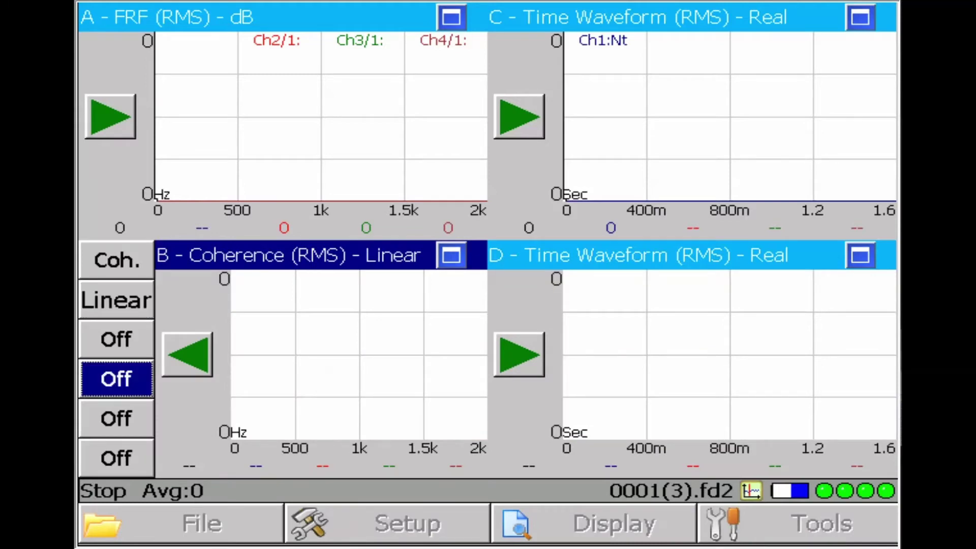
click(116, 379)
click(416, 163)
click(116, 418)
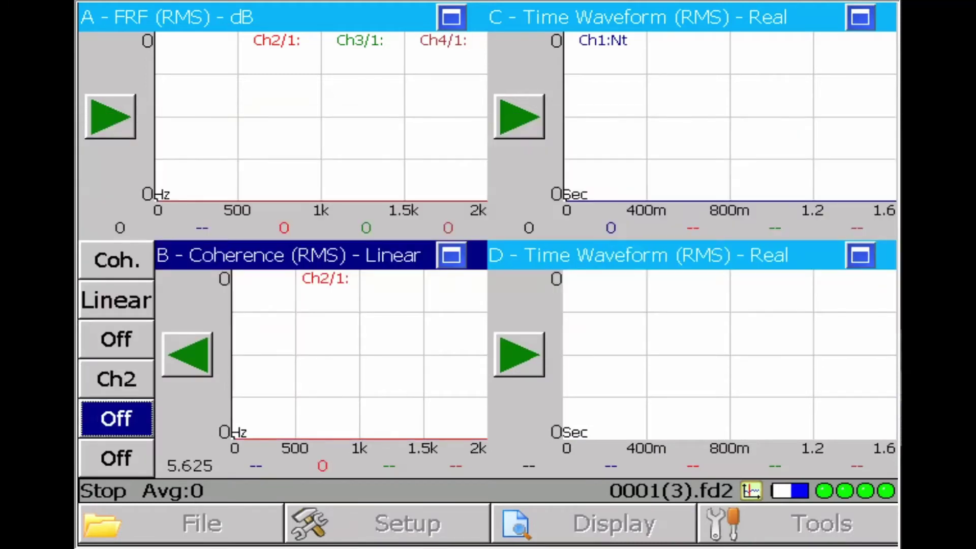
click(115, 419)
click(551, 218)
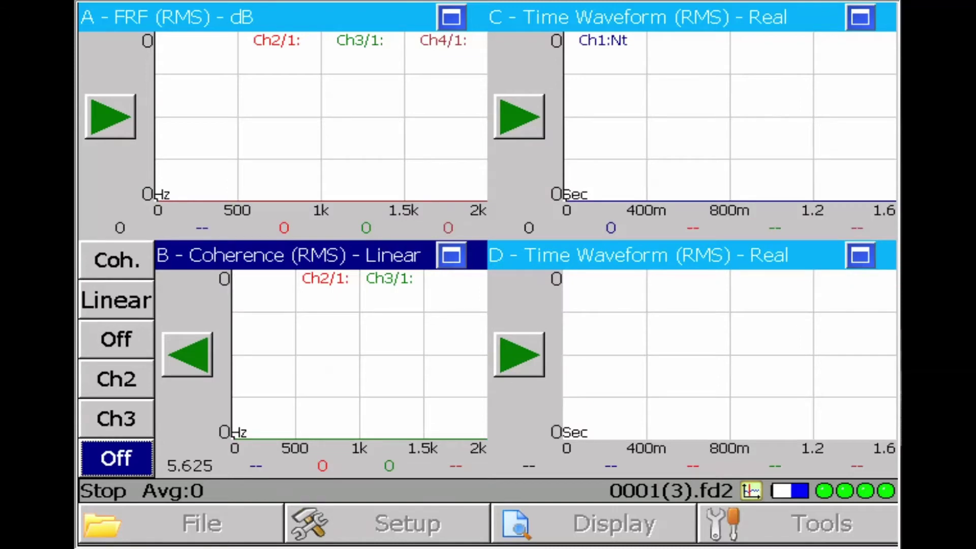
click(115, 458)
click(684, 227)
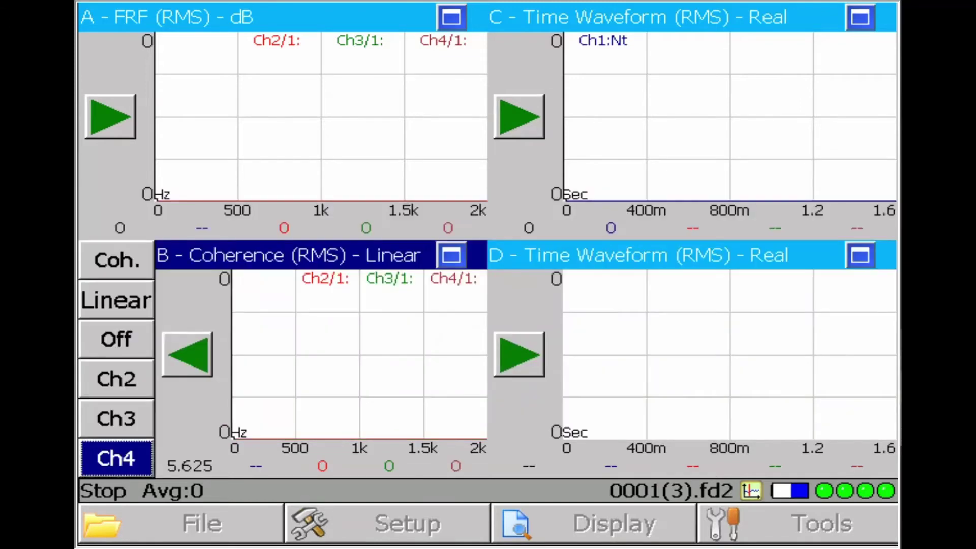
click(187, 354)
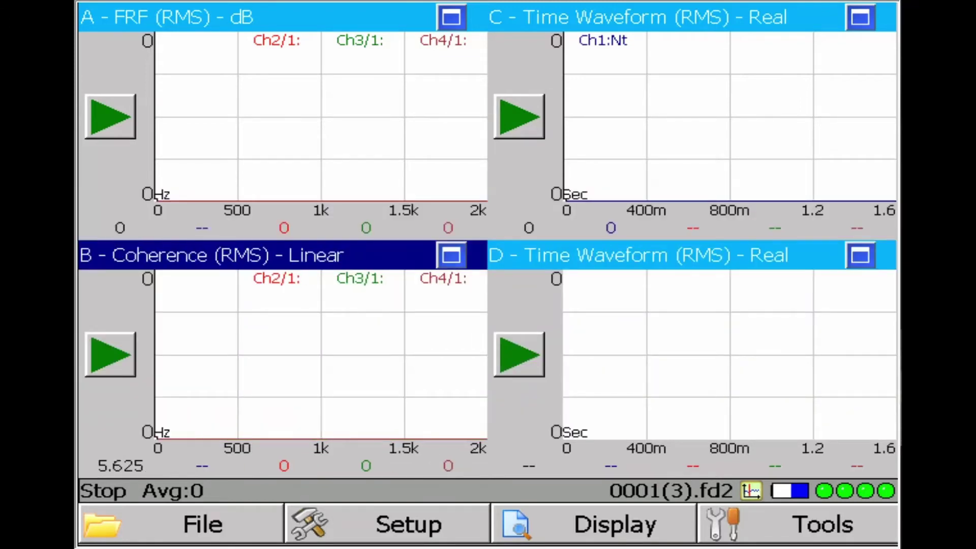
- Add Ch2, Ch3 and Ch4 to the time waveform in pane C alongside Ch1
click(639, 17)
click(518, 116)
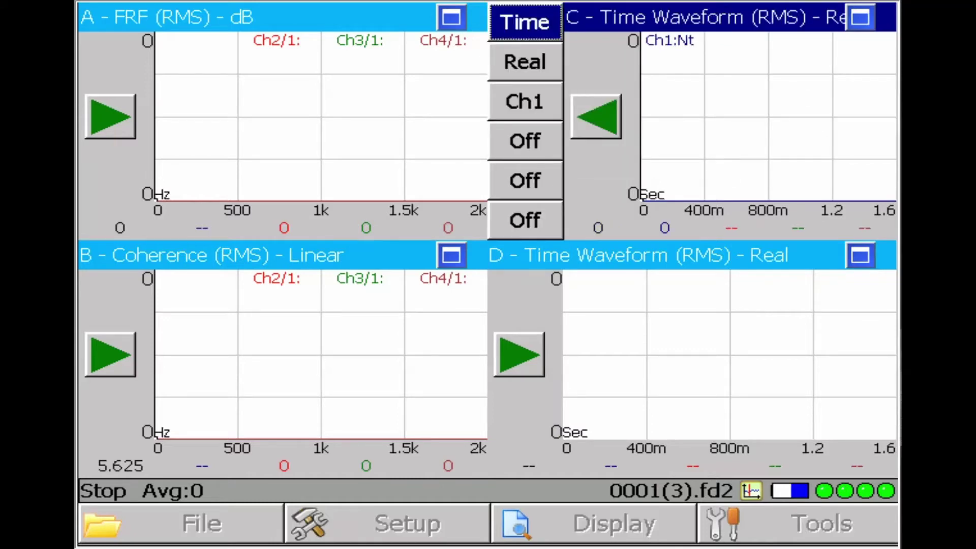
click(525, 141)
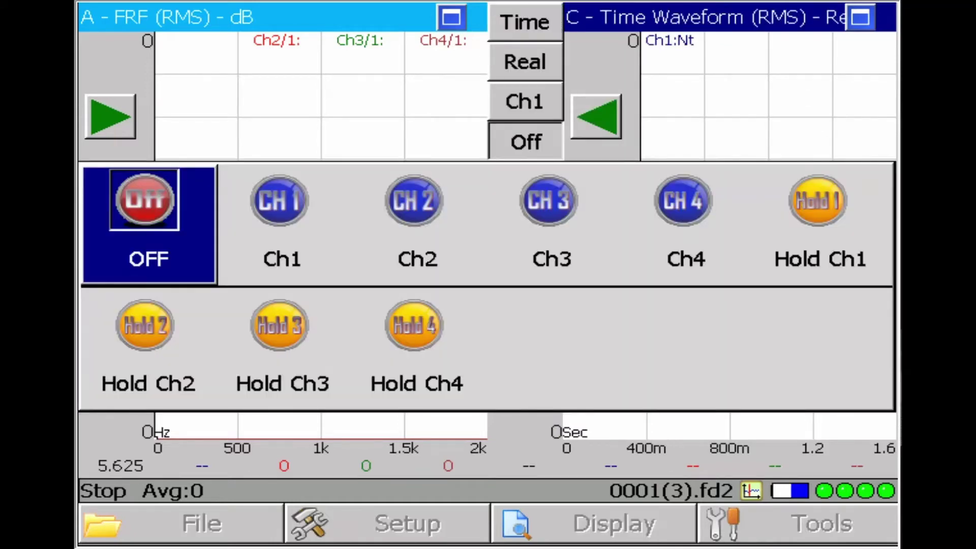
click(416, 219)
click(525, 181)
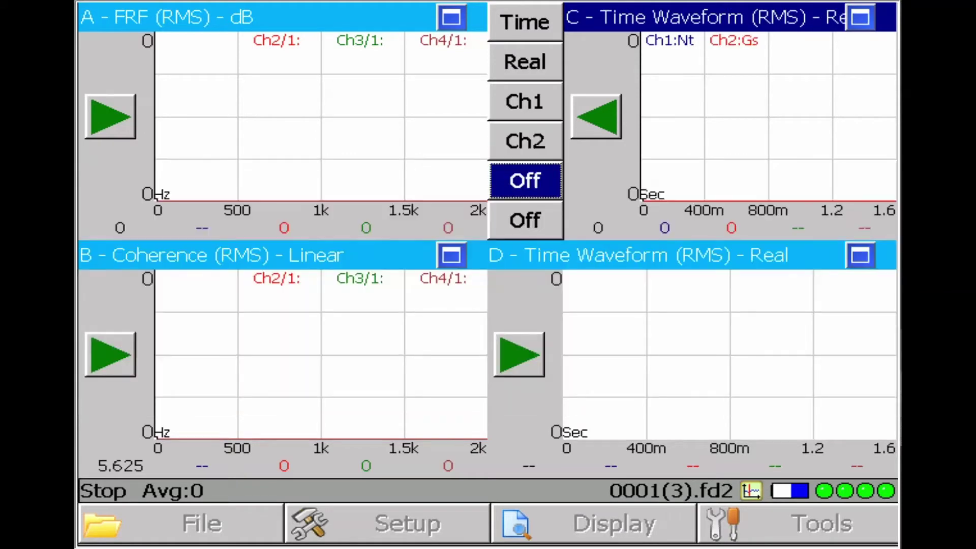
click(524, 180)
click(548, 235)
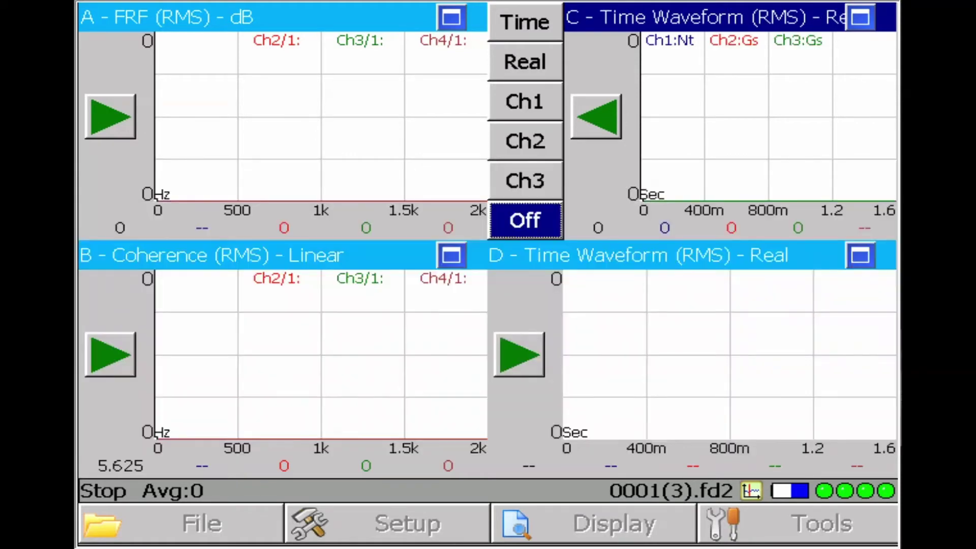
click(524, 220)
click(681, 283)
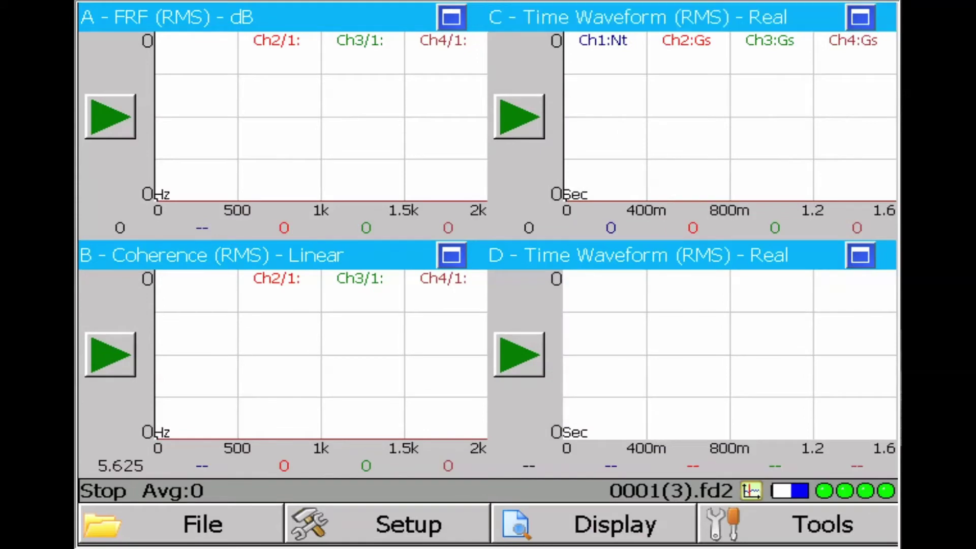
- Set pane D to show the Auto Spectrum of Ch1 on a dB scale
click(638, 255)
click(519, 354)
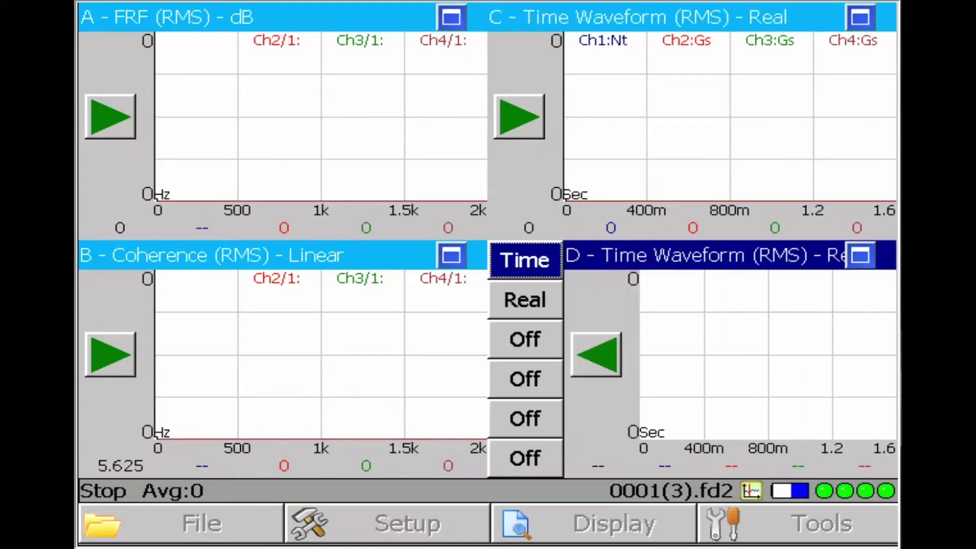
click(525, 260)
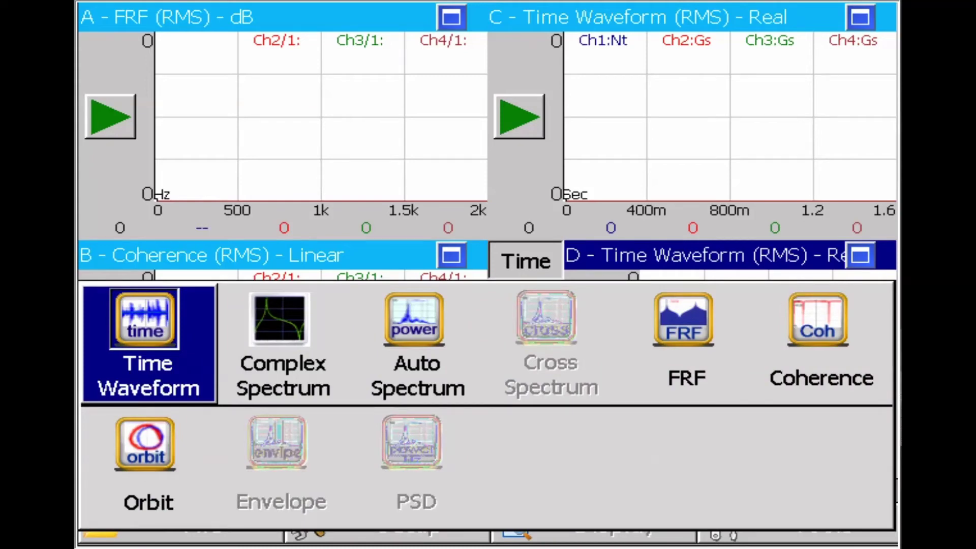
click(414, 346)
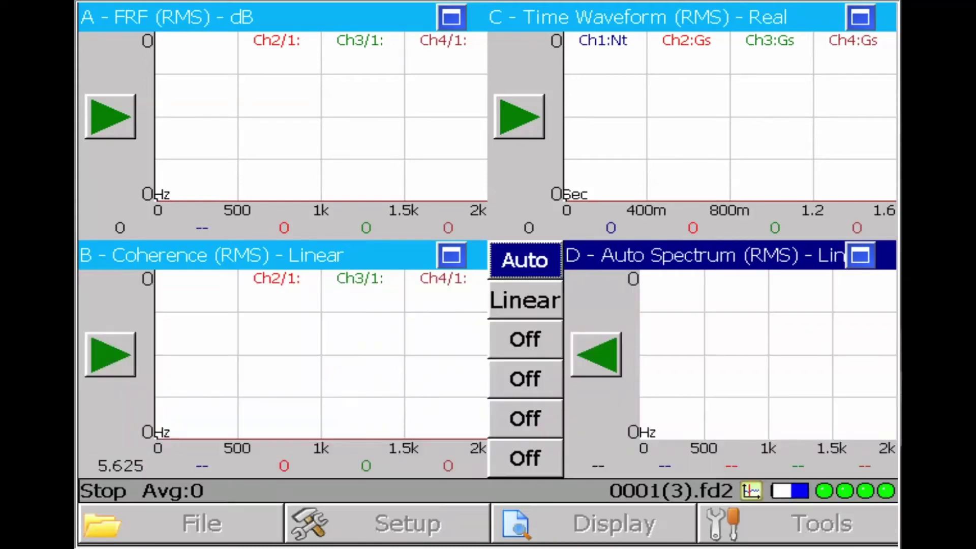
click(524, 300)
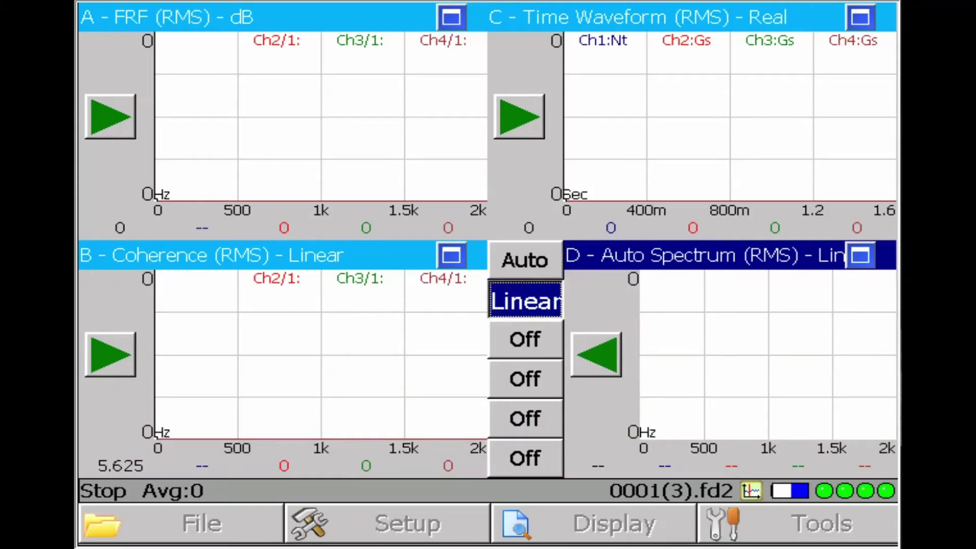
click(413, 193)
click(525, 340)
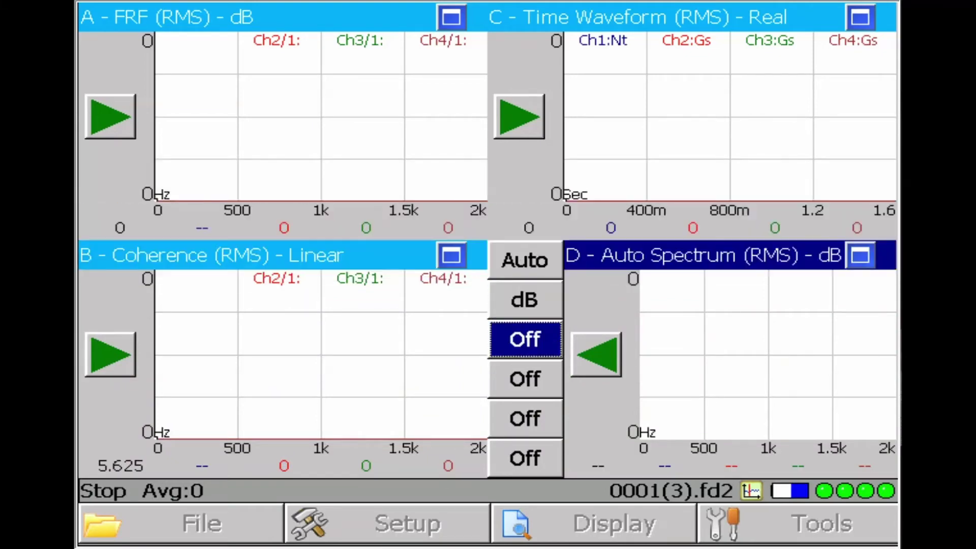
key(Return)
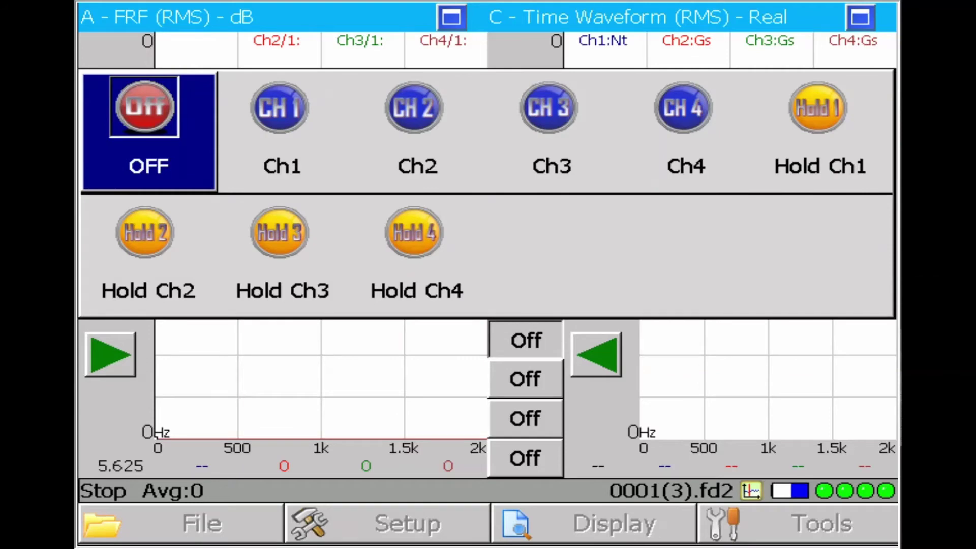
click(281, 127)
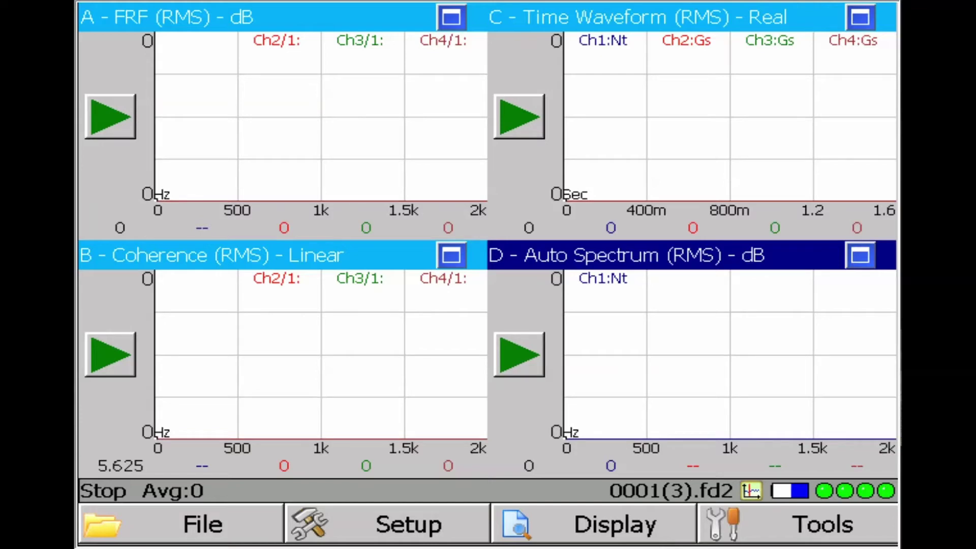
- In the file options, name files by the IDs of all four channels without a number, and enable Auto prompt data saving
click(203, 524)
click(416, 193)
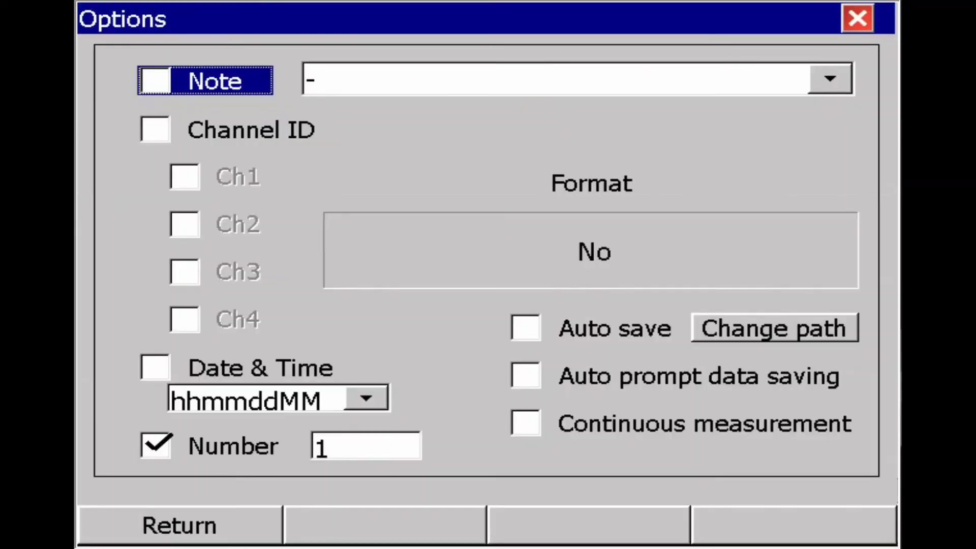
click(155, 130)
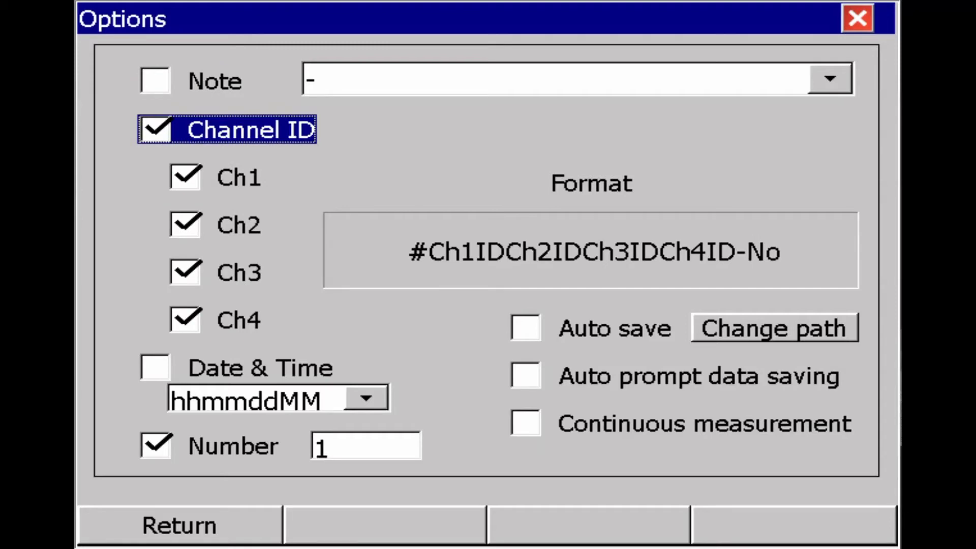
click(156, 446)
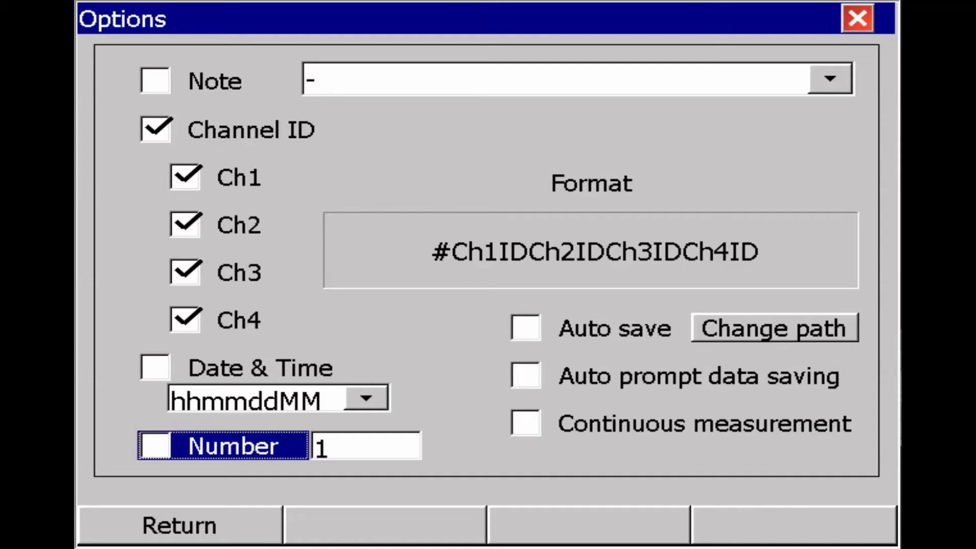
click(526, 375)
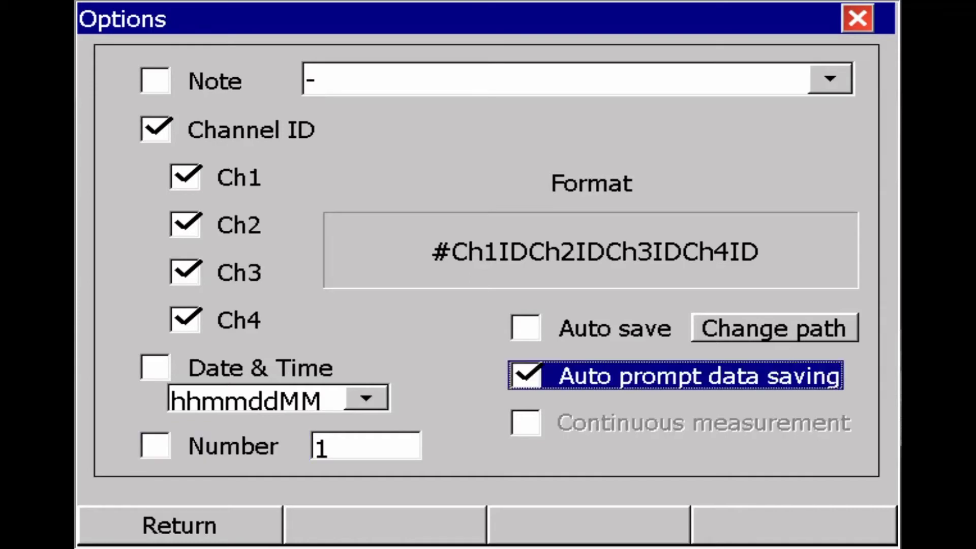
click(180, 525)
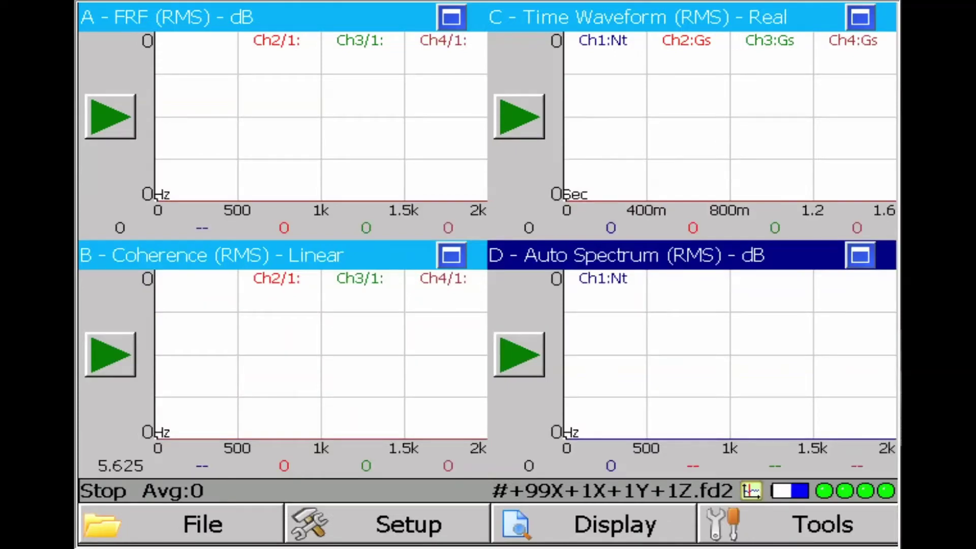
- Save the current configuration as an FFT setup file named bump in the Data folder
click(181, 524)
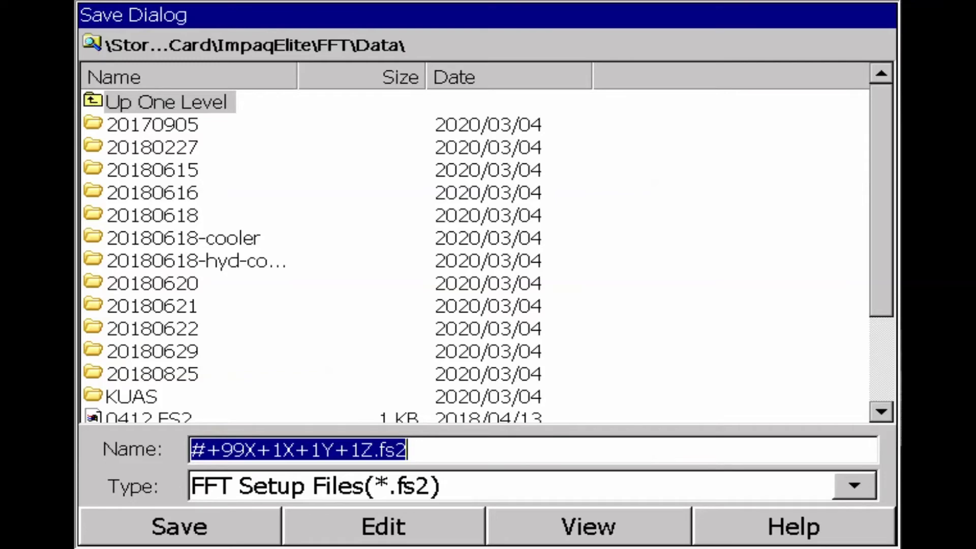
key(Escape)
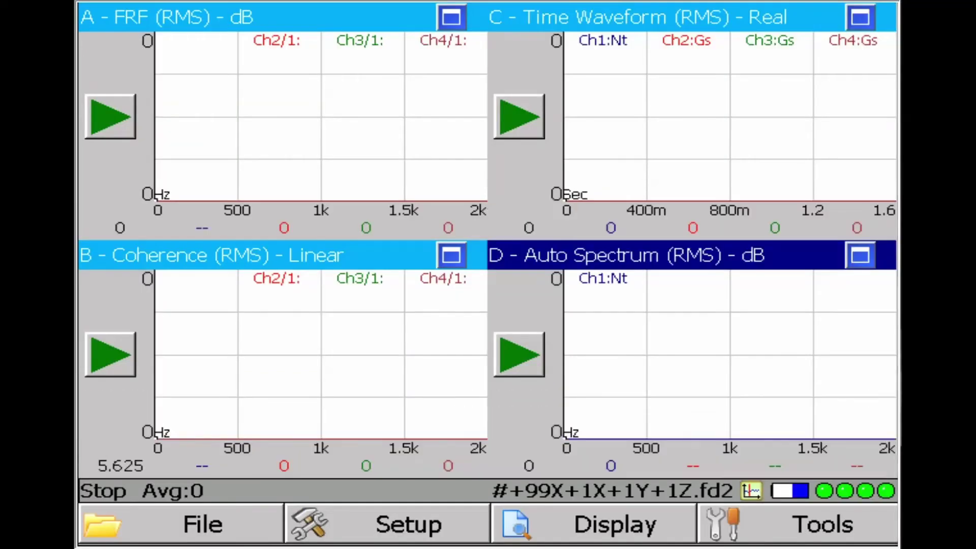
key(F1)
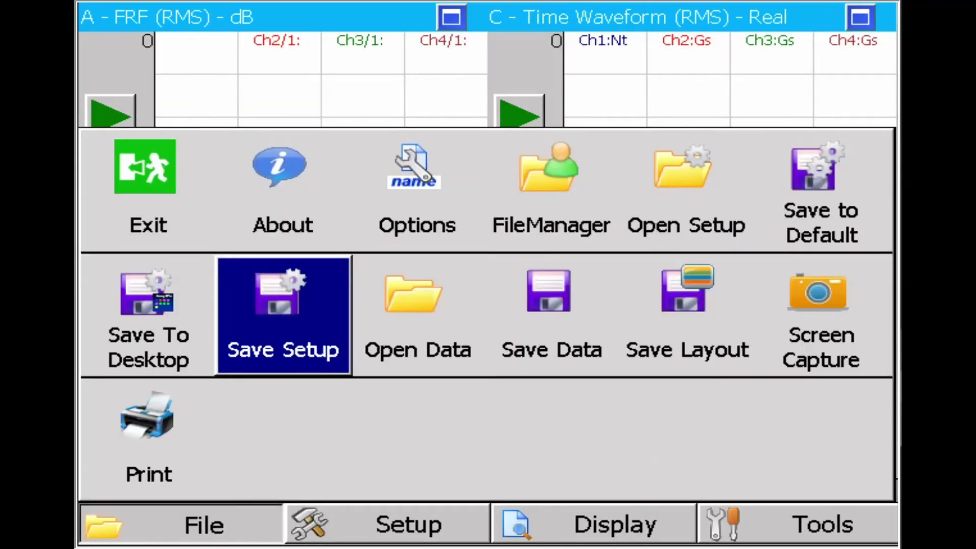
key(Return)
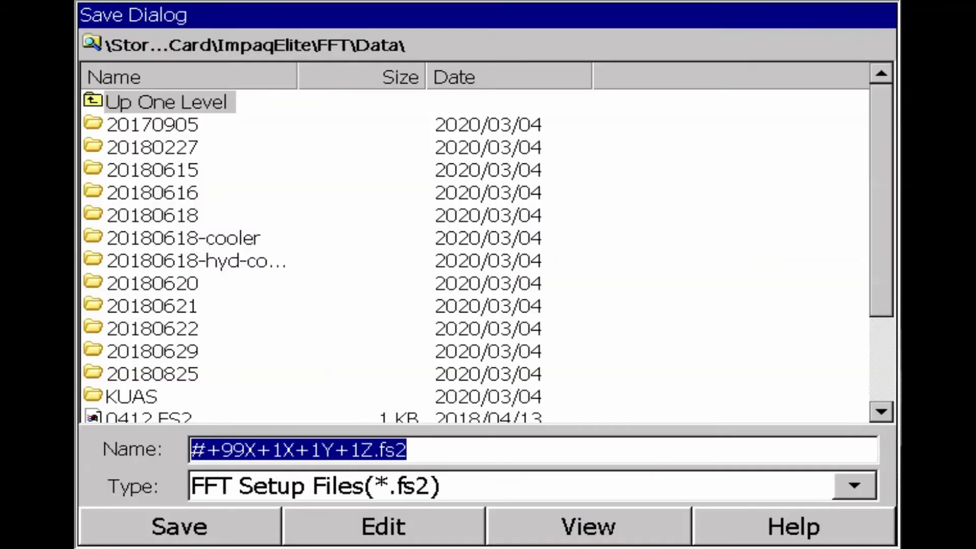
key(Return)
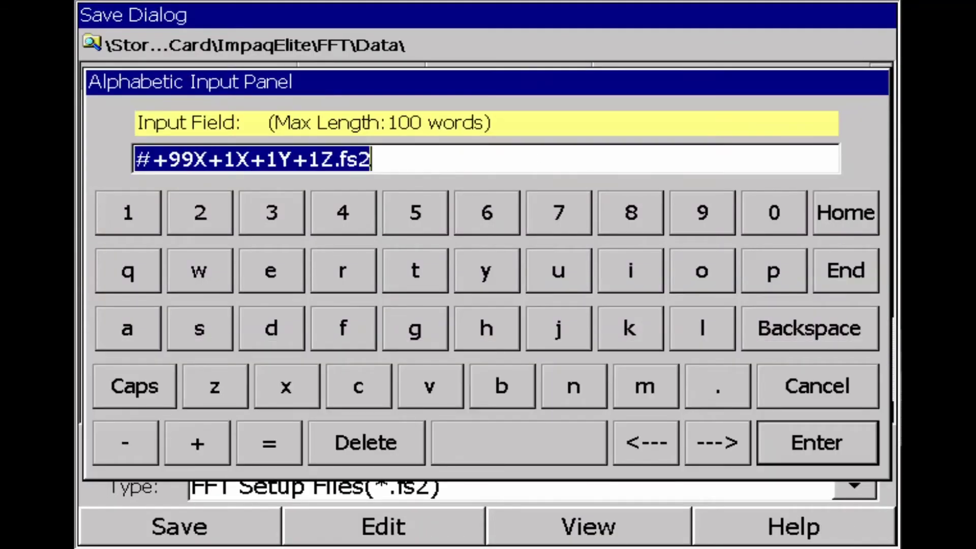
text(b)
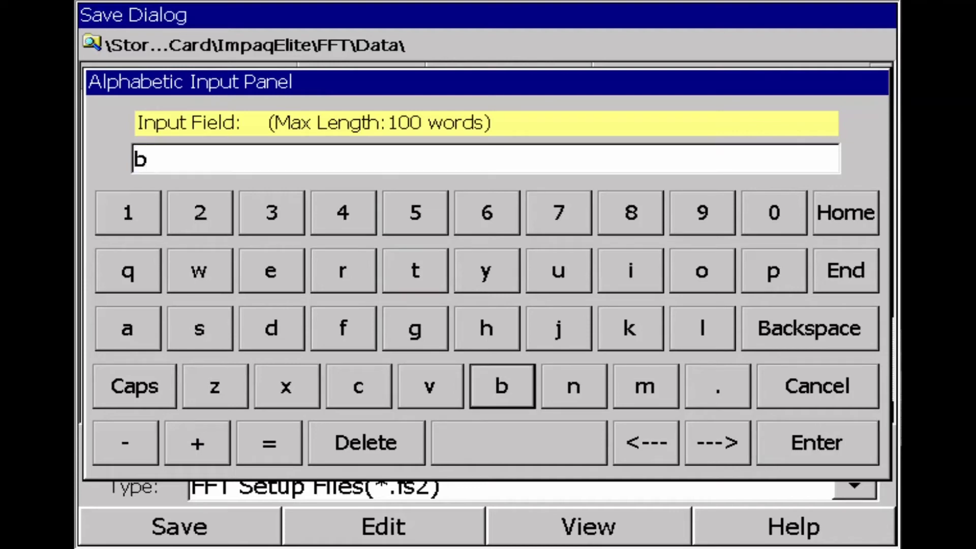
text(ump)
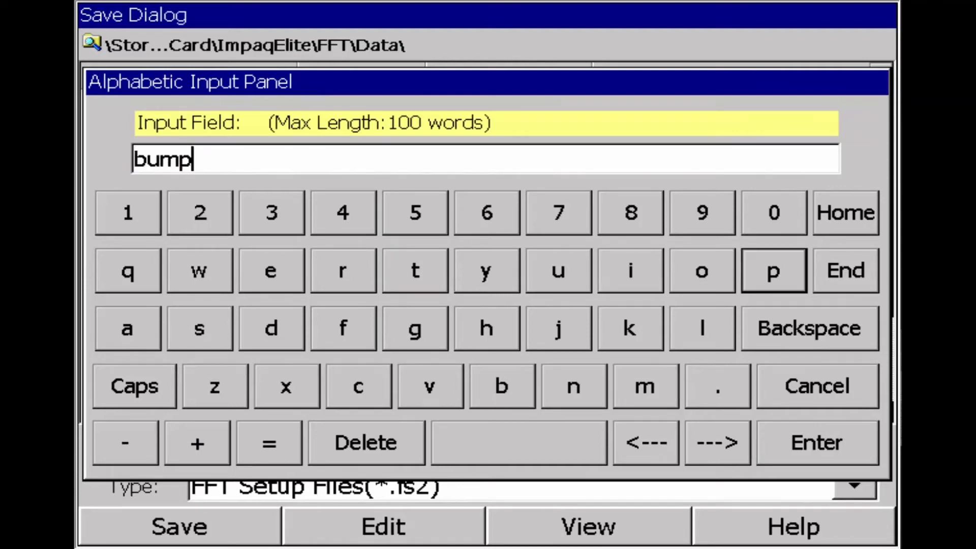
key(Return)
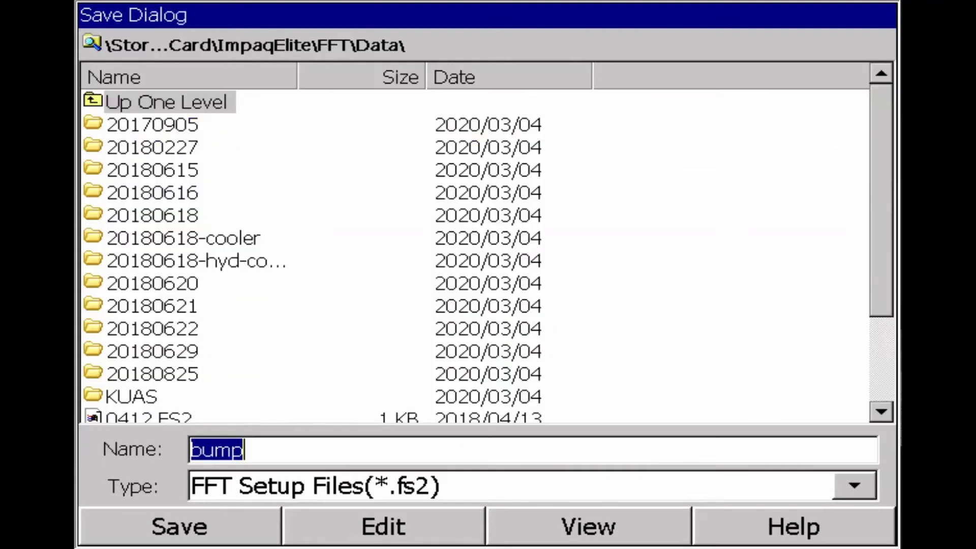
click(179, 526)
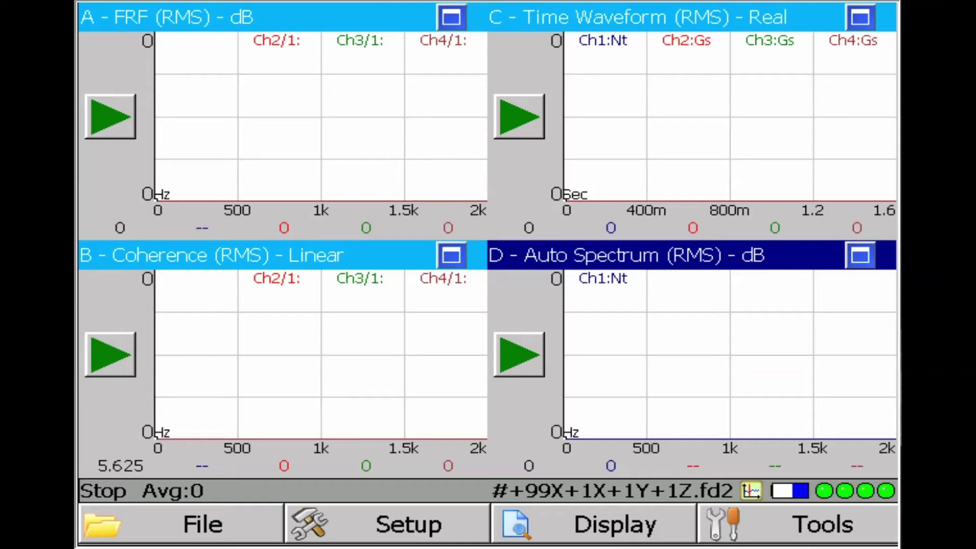
- Run a three-average impact measurement, accepting the clean hits and rejecting the double hit, and save the data as #+99X+1X+1Y+1Z.fd2
key(Return)
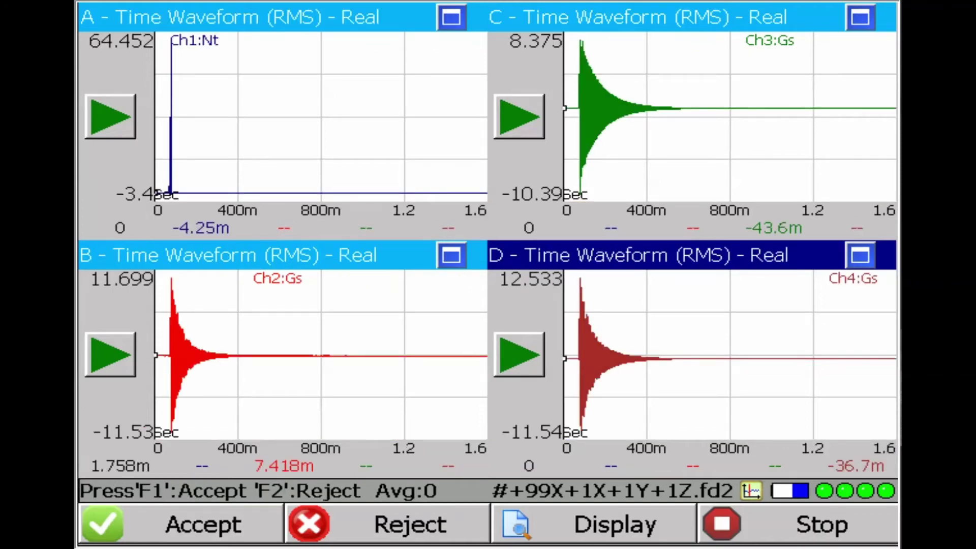
key(F1)
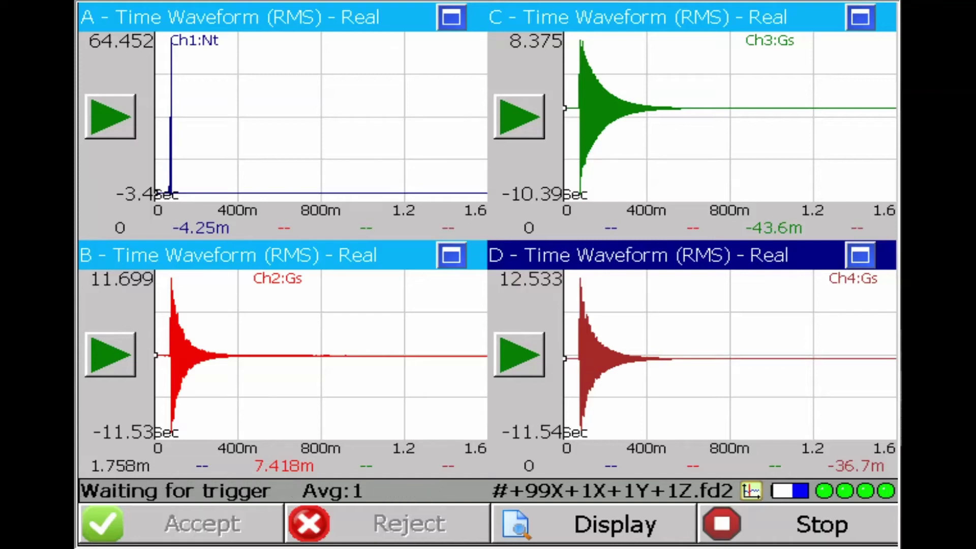
key(F3)
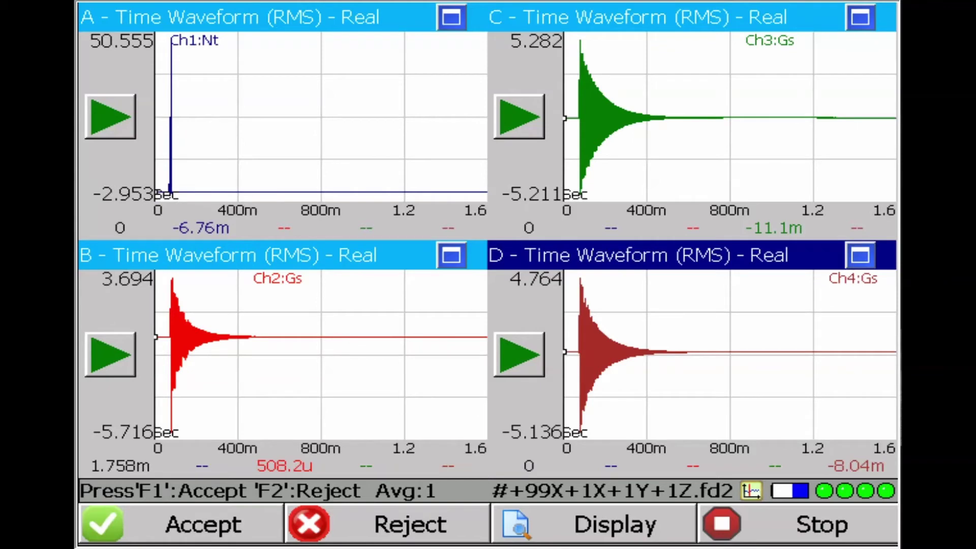
key(F1)
key(F3)
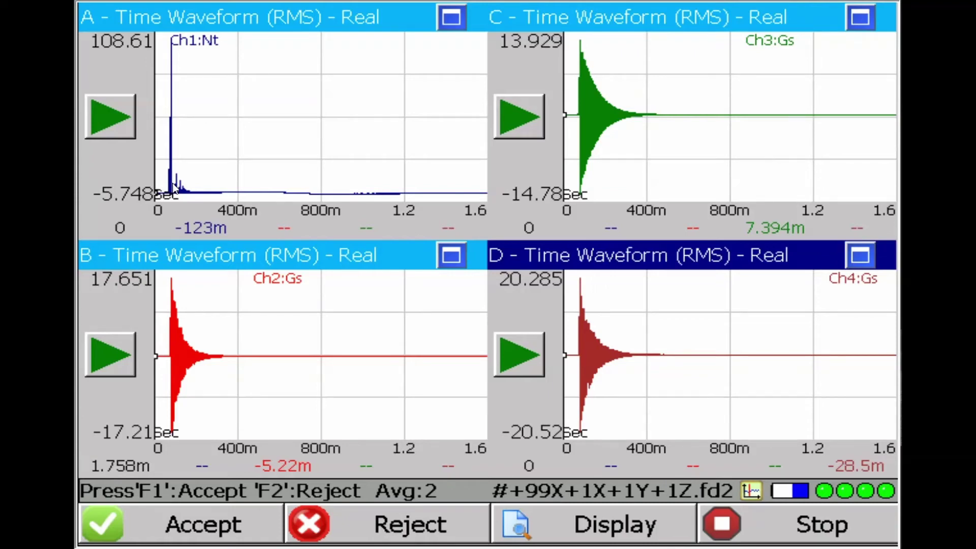
key(F1)
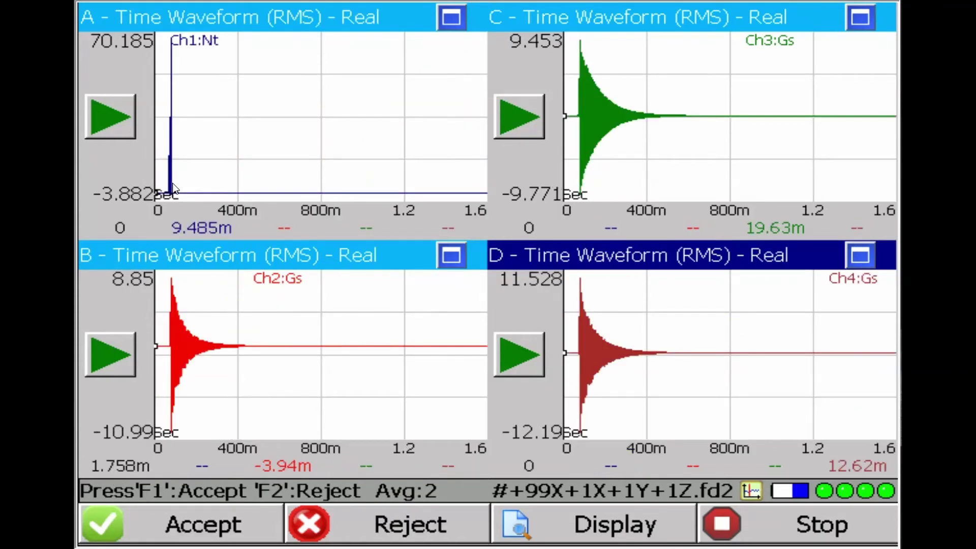
key(F1)
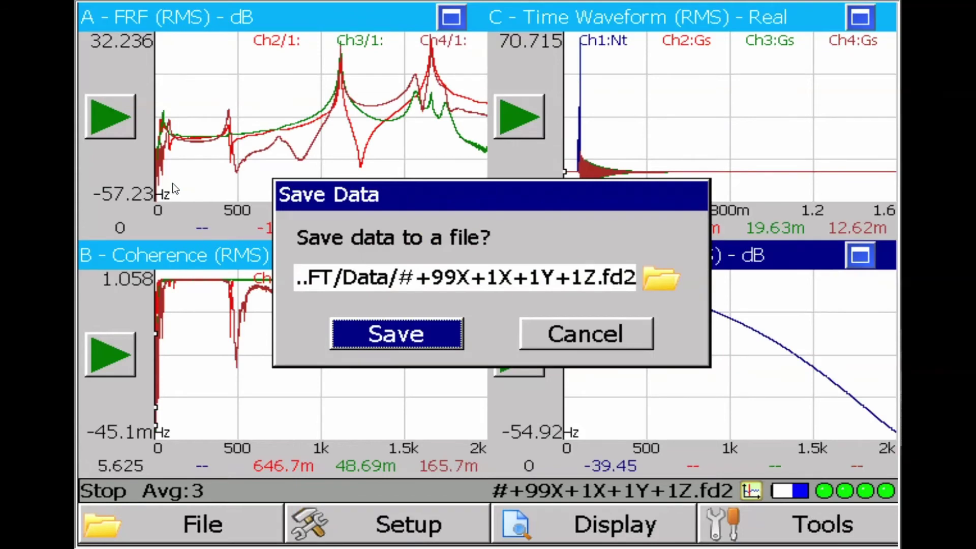
key(Return)
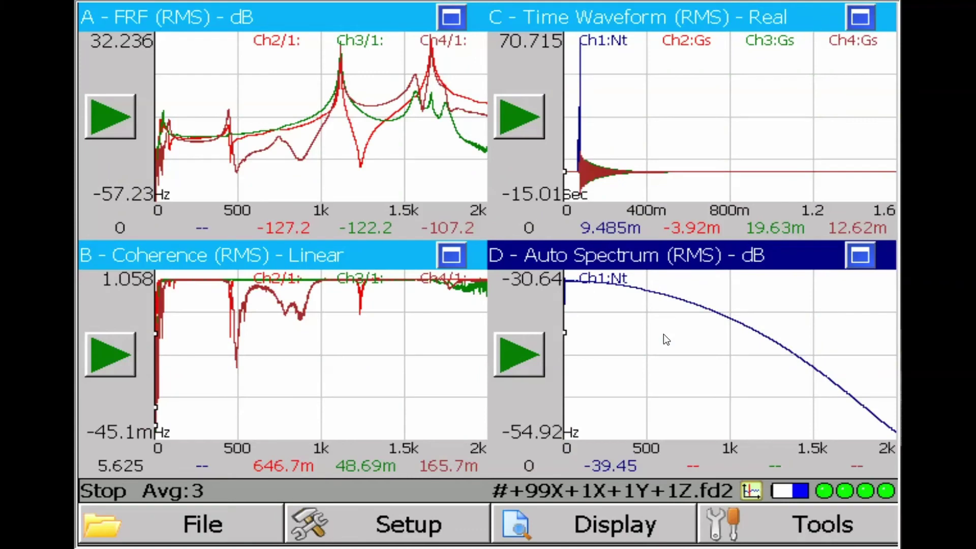
- Repeat the impact measurement with three accepted hits and save the new data under the same channel-ID file name
key(space)
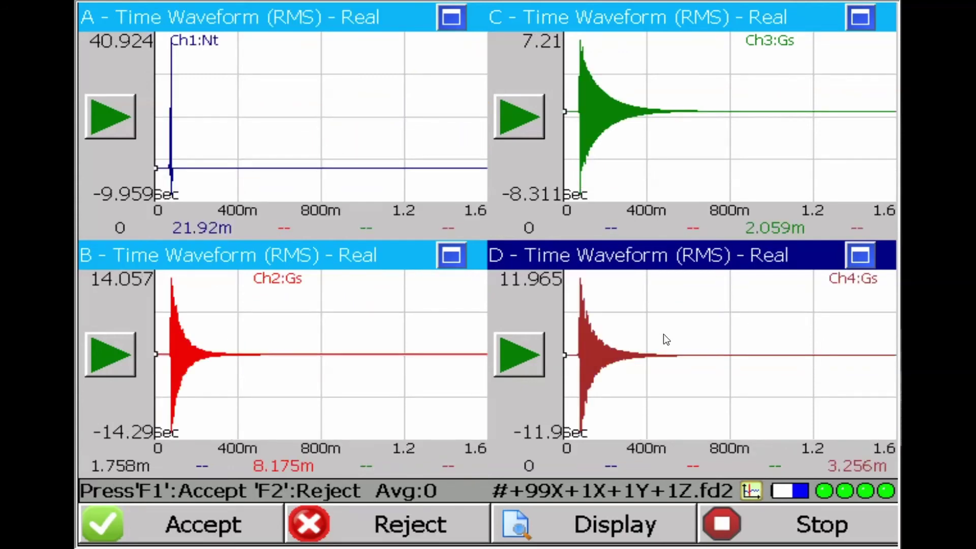
key(F1)
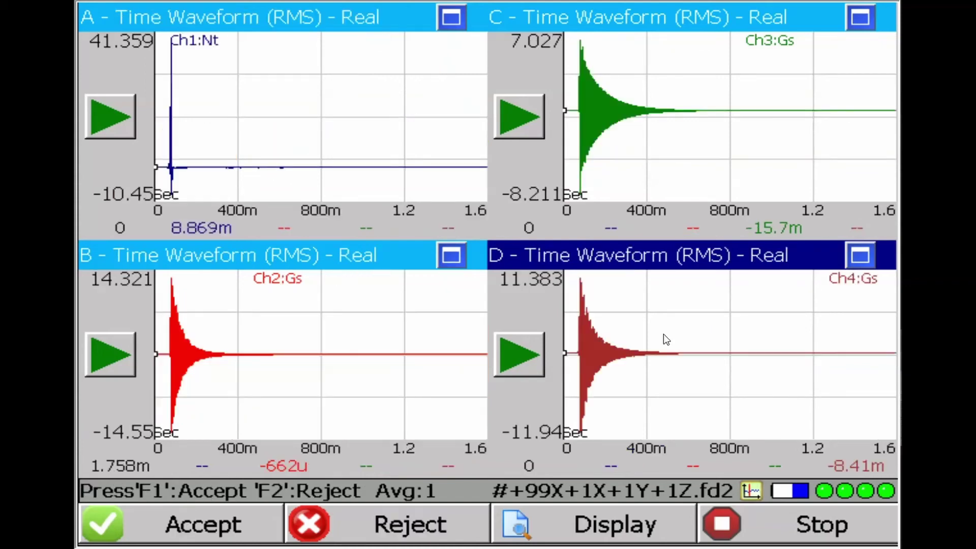
key(F1)
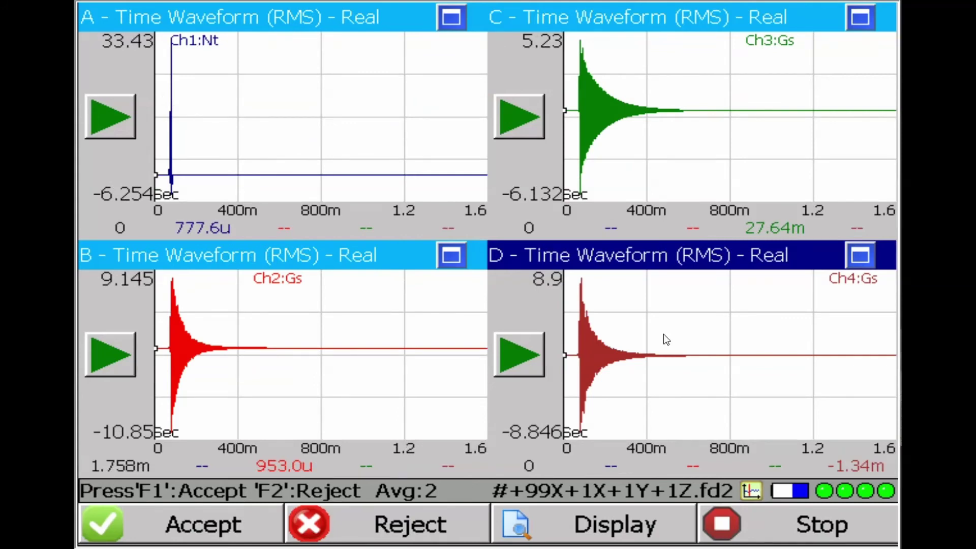
key(F1)
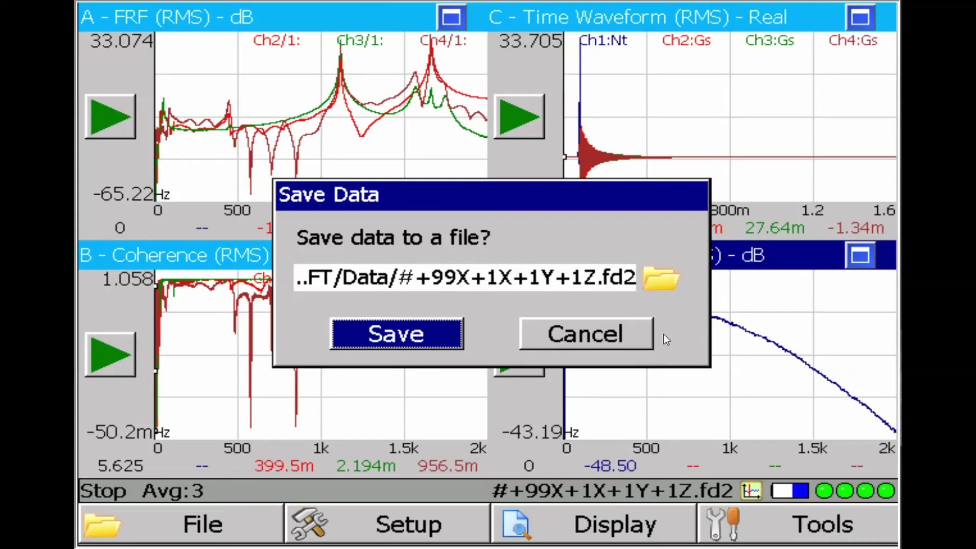
key(Return)
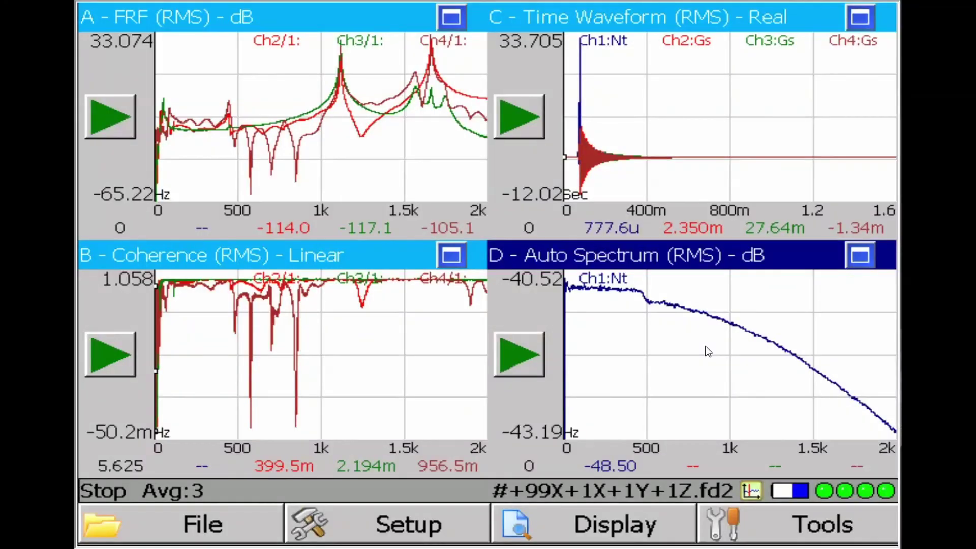
- Save the measured data manually as #+99X+1X+1Y+1Z.fd2 in the Data folder, replacing the existing file
key(F1)
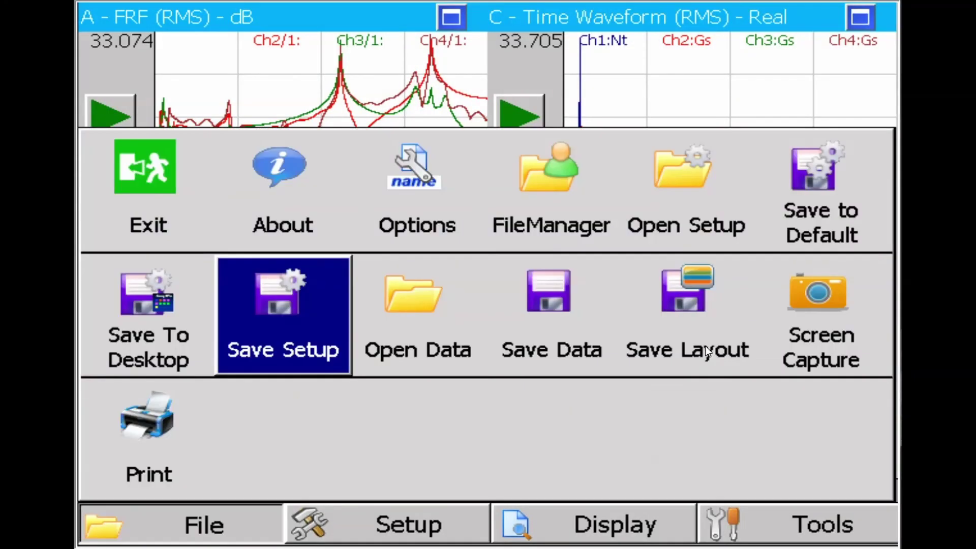
key(Return)
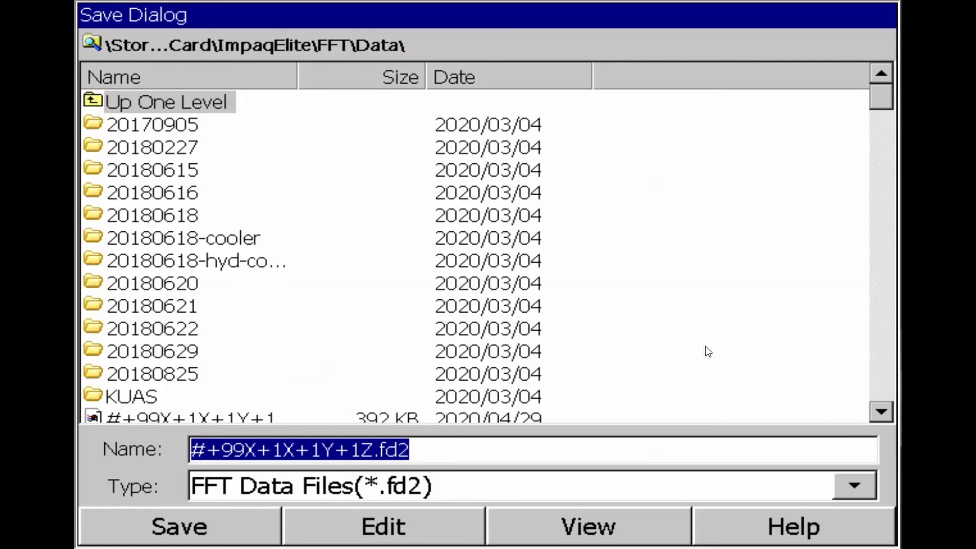
key(Return)
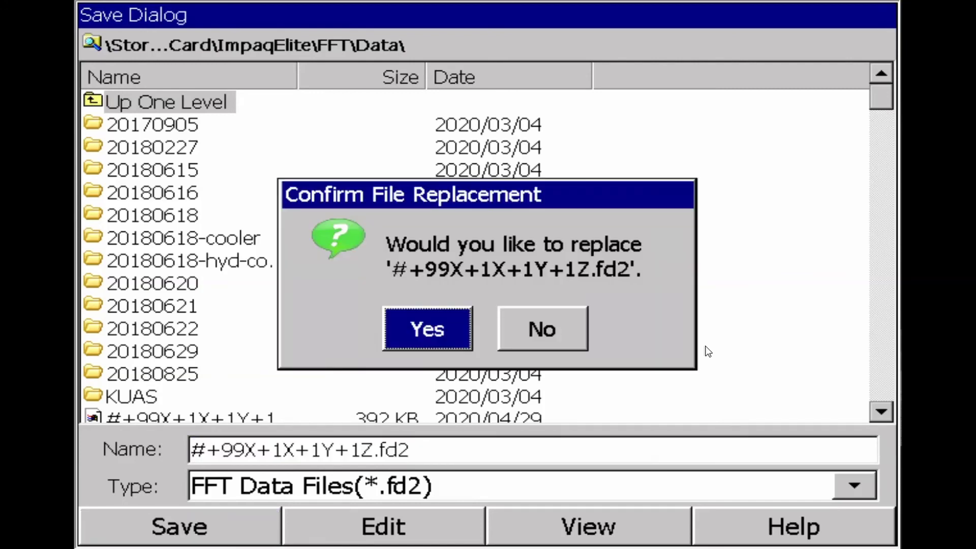
key(Return)
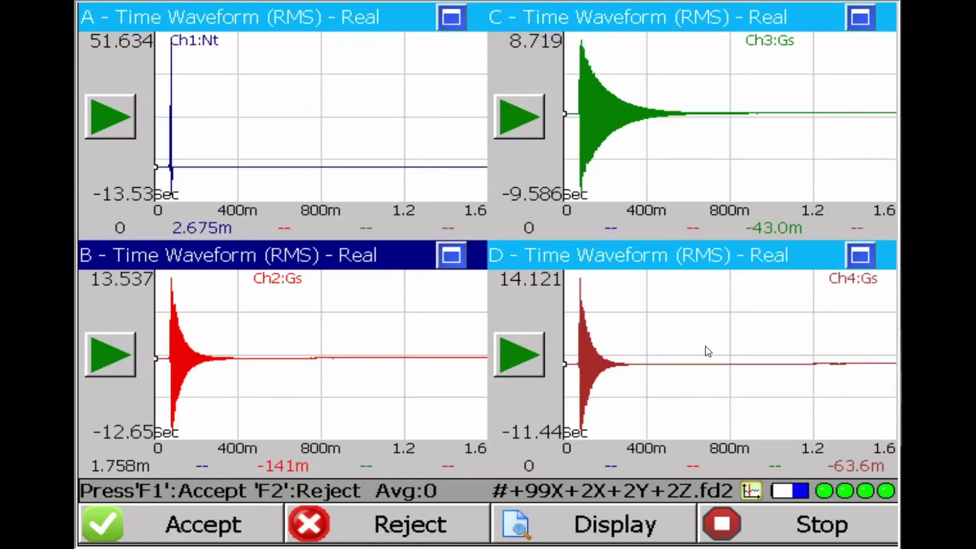
- Accept the first hit of the impact measurement for point IDs +99X, +2X, +2Y and +2Z
key(F1)
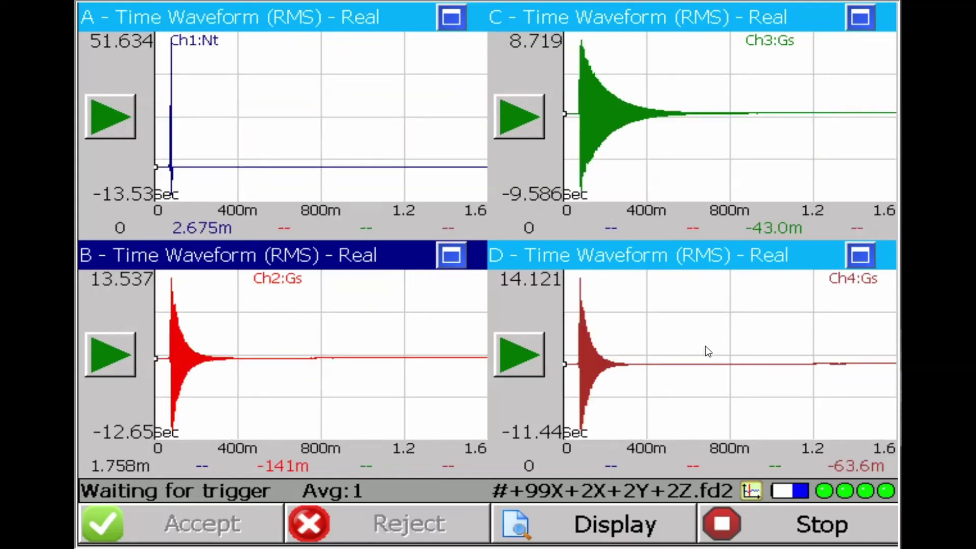